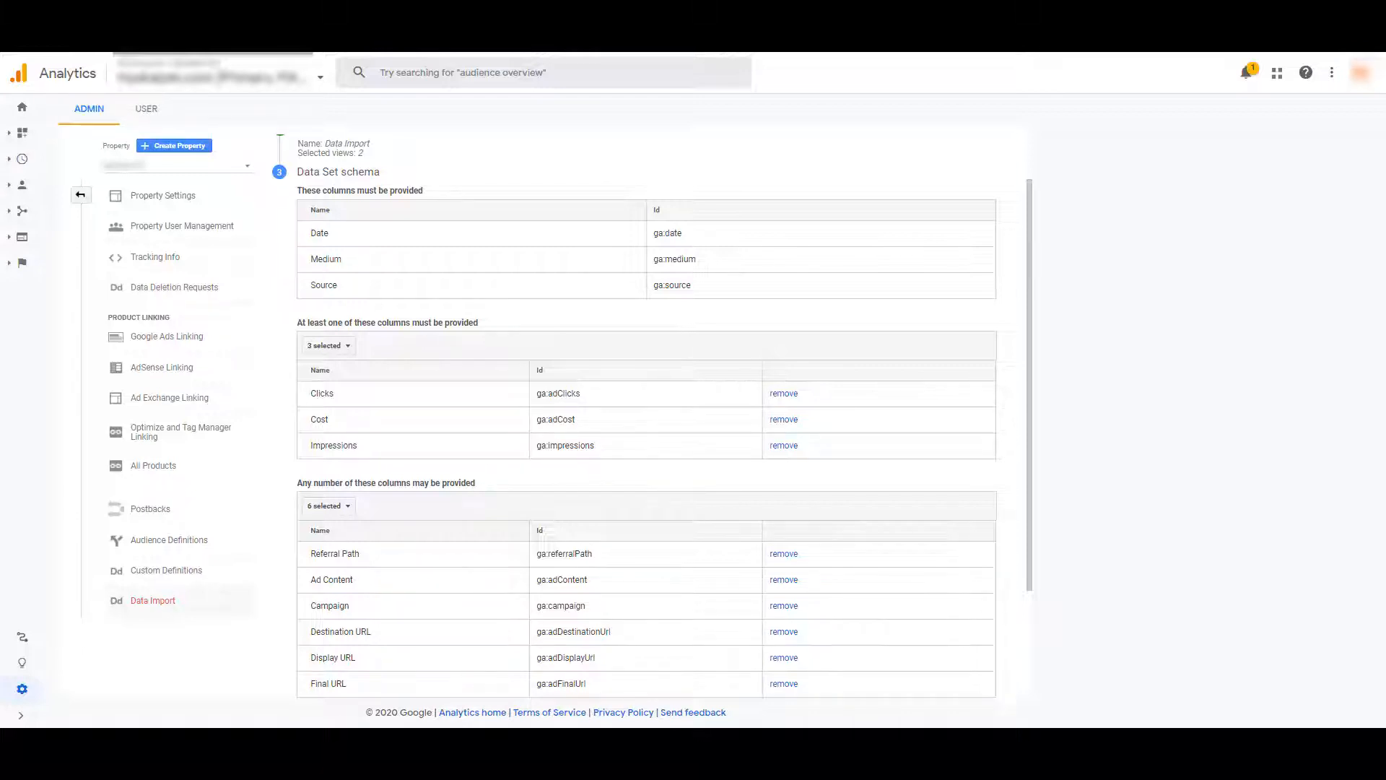
scroll(1013, 497, "down", 2)
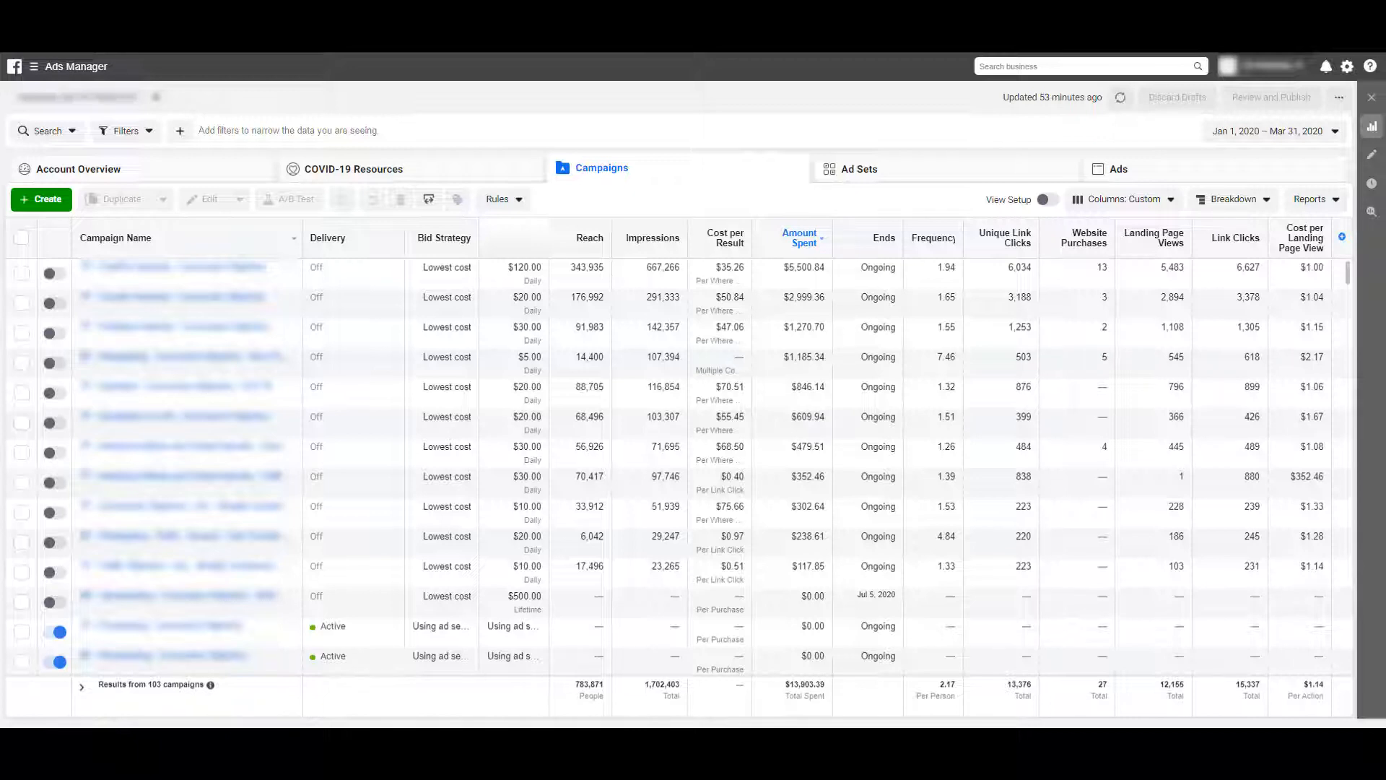
Create a custom report from the campaigns table in Ads Manager and add a Day breakdown
left_click(1326, 208)
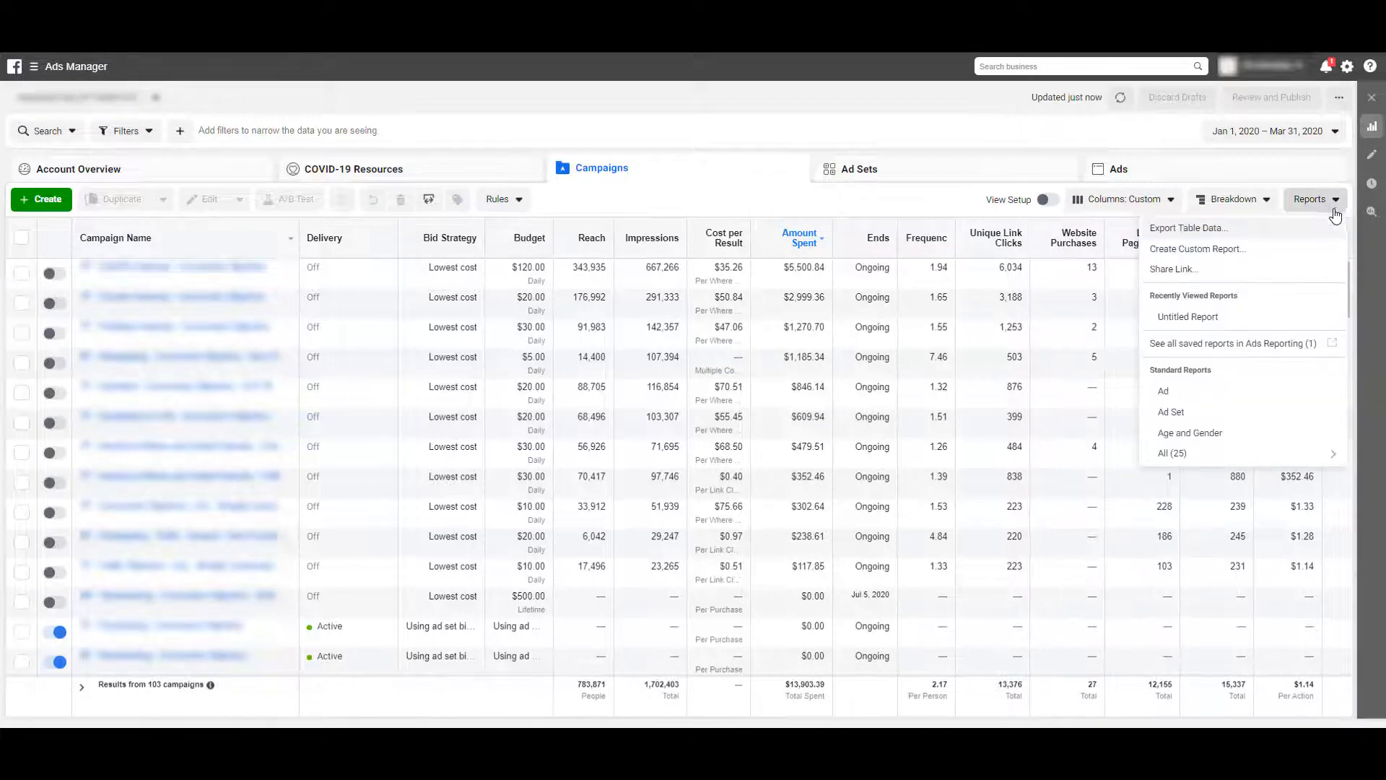
left_click(1307, 249)
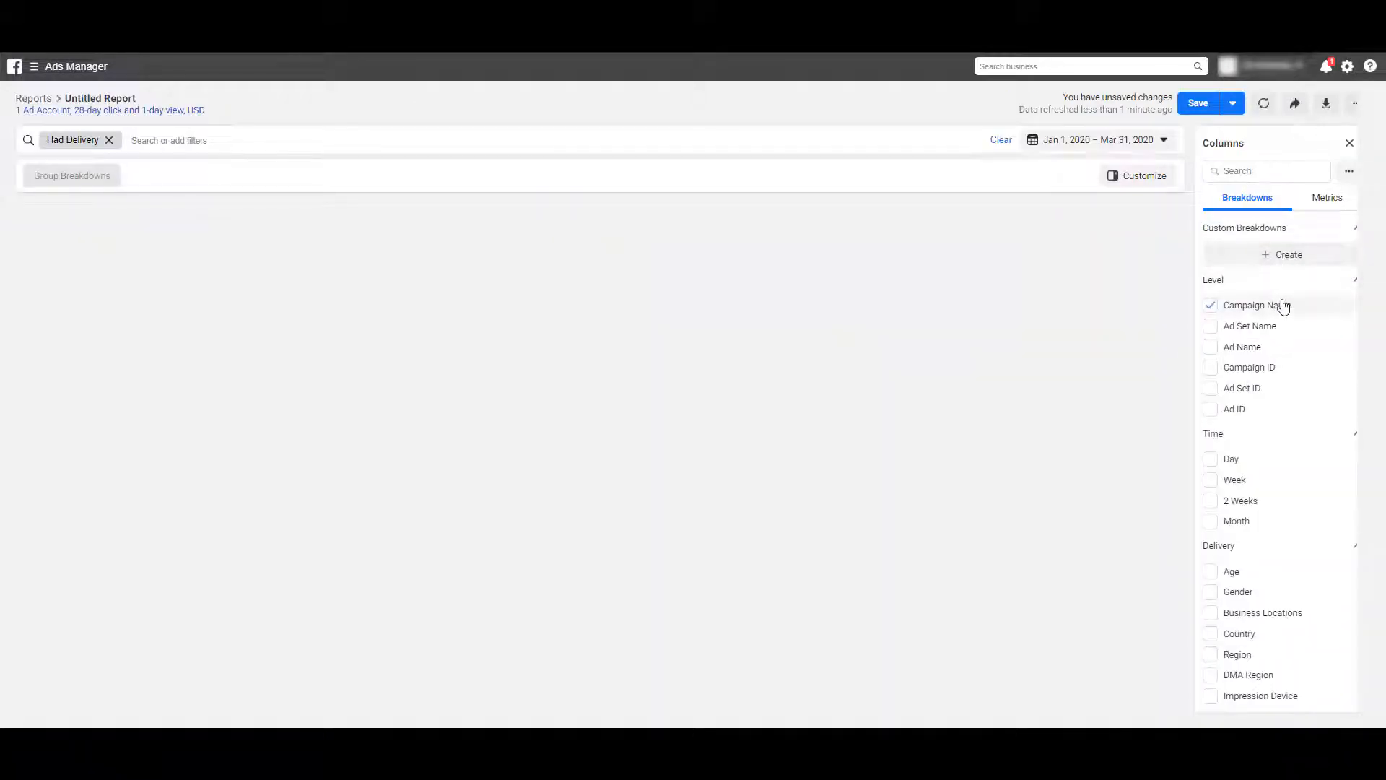
mouse_move(1283, 309)
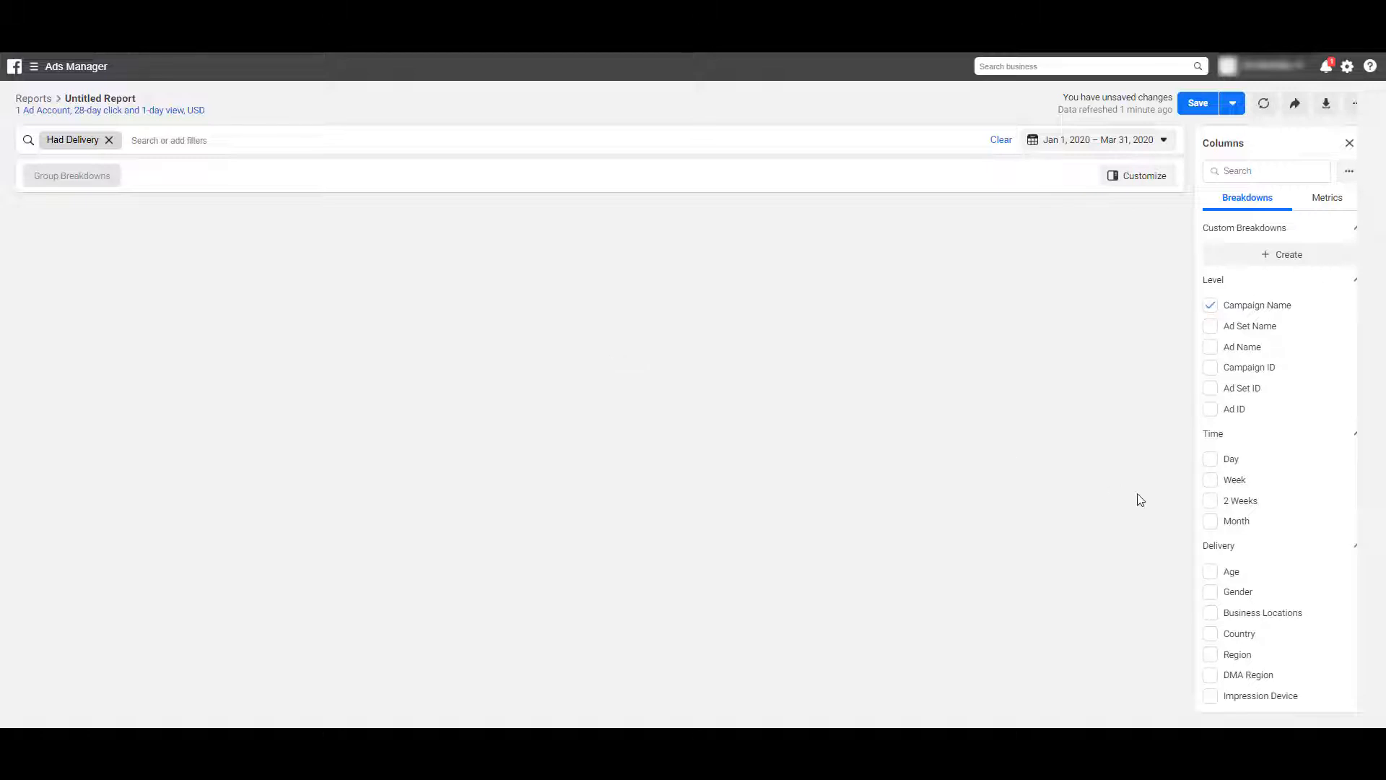
left_click(1210, 462)
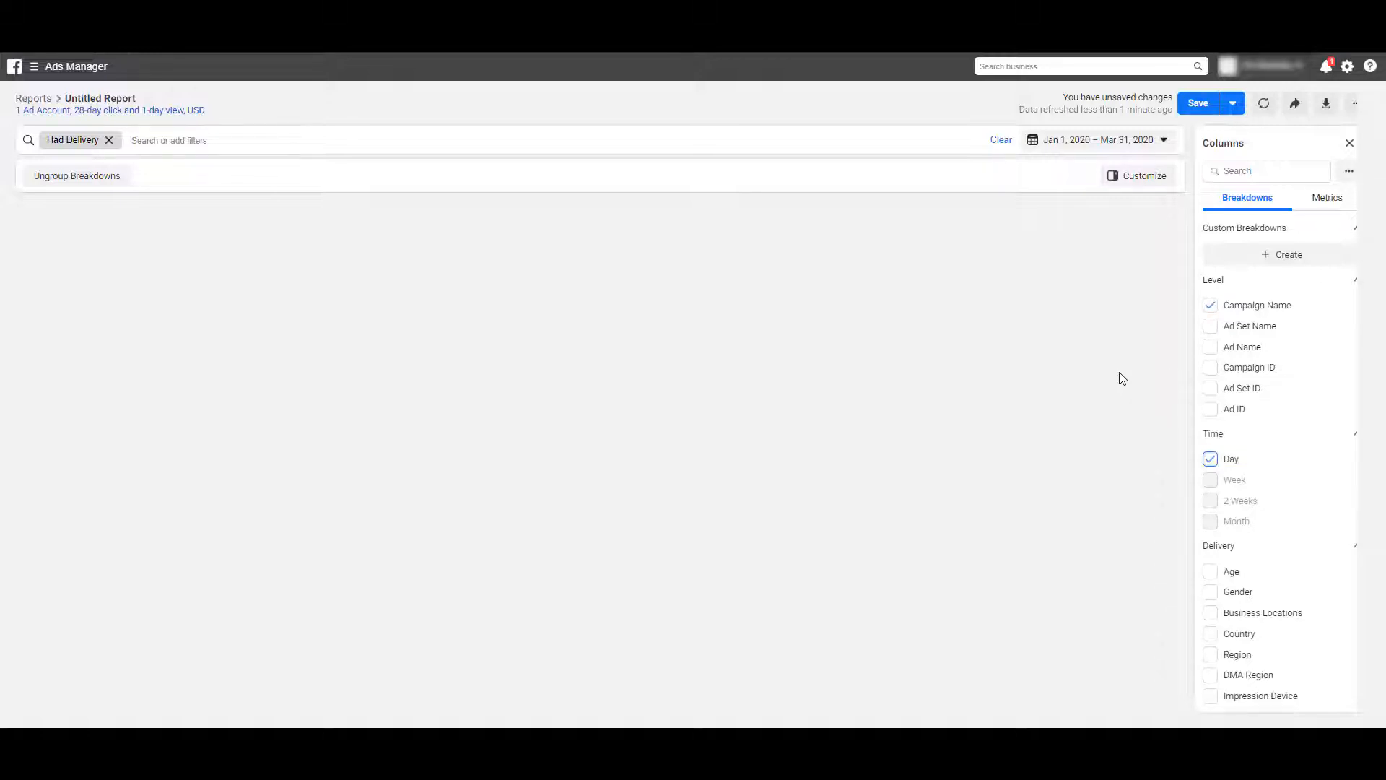
Search the report columns for click metrics and remove Unique Link Clicks, keeping Link Clicks selected
left_click(1287, 170)
type("click")
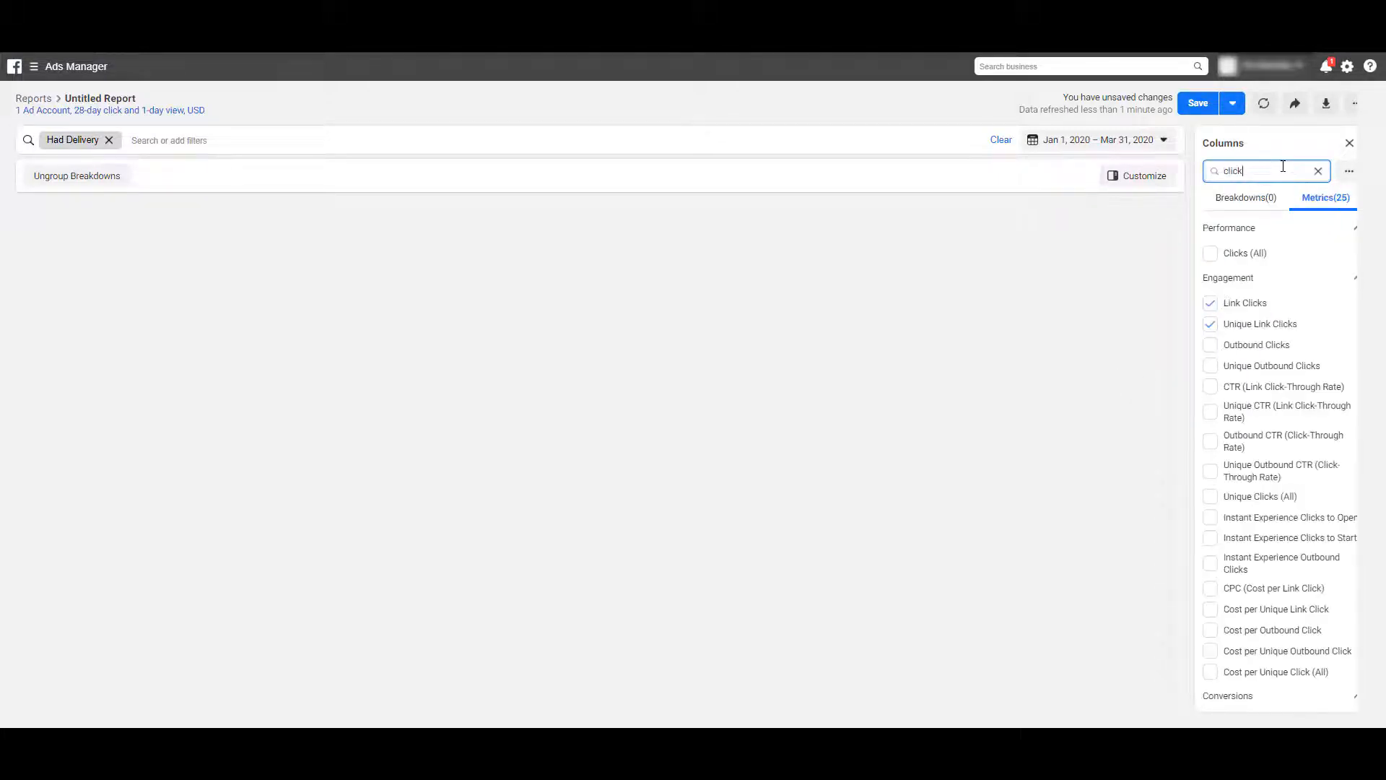
left_click(1285, 325)
Check the Amount Spent and Impressions metrics, and remove the Quality, Engagement Rate and Conversion Rate Ranking metrics from the report
double_click(1254, 171)
type("spe")
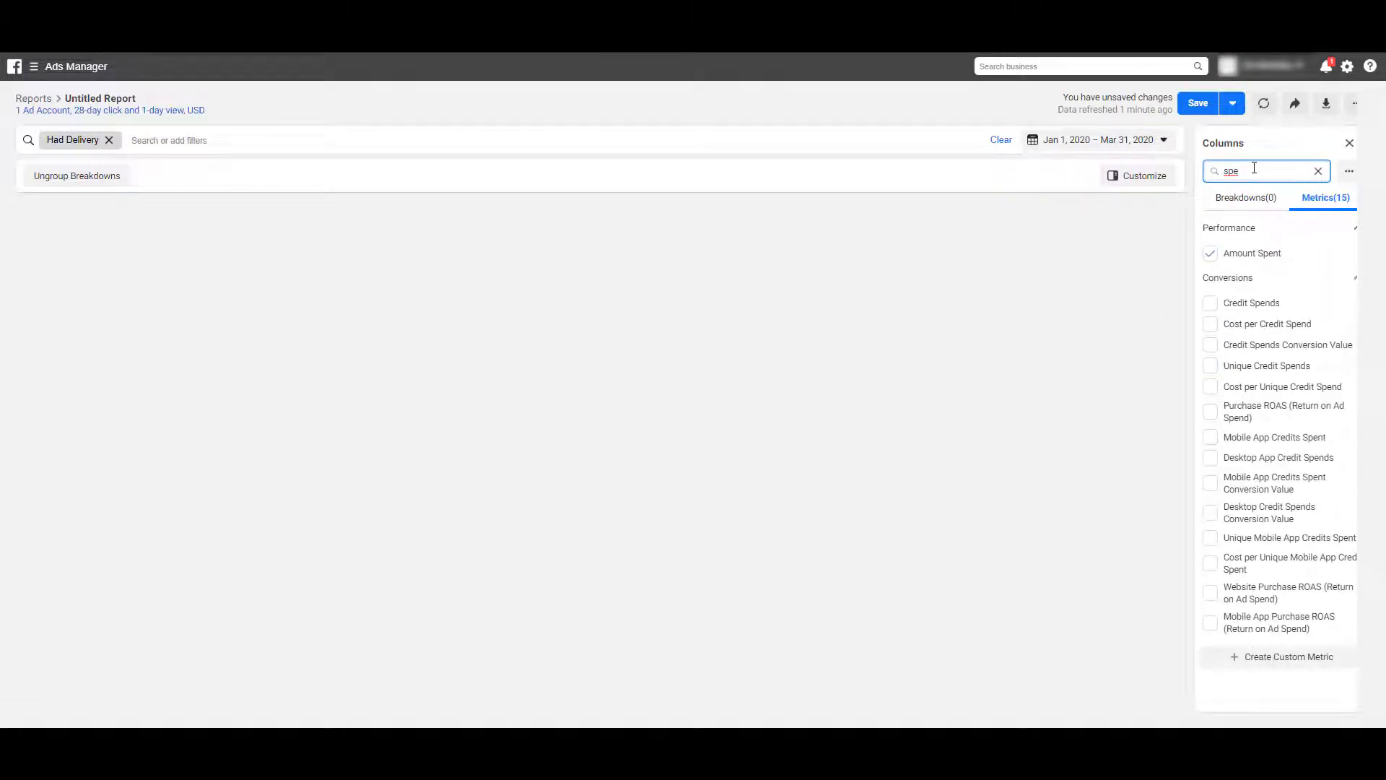
left_click_drag(1254, 167, 1151, 166)
type("im")
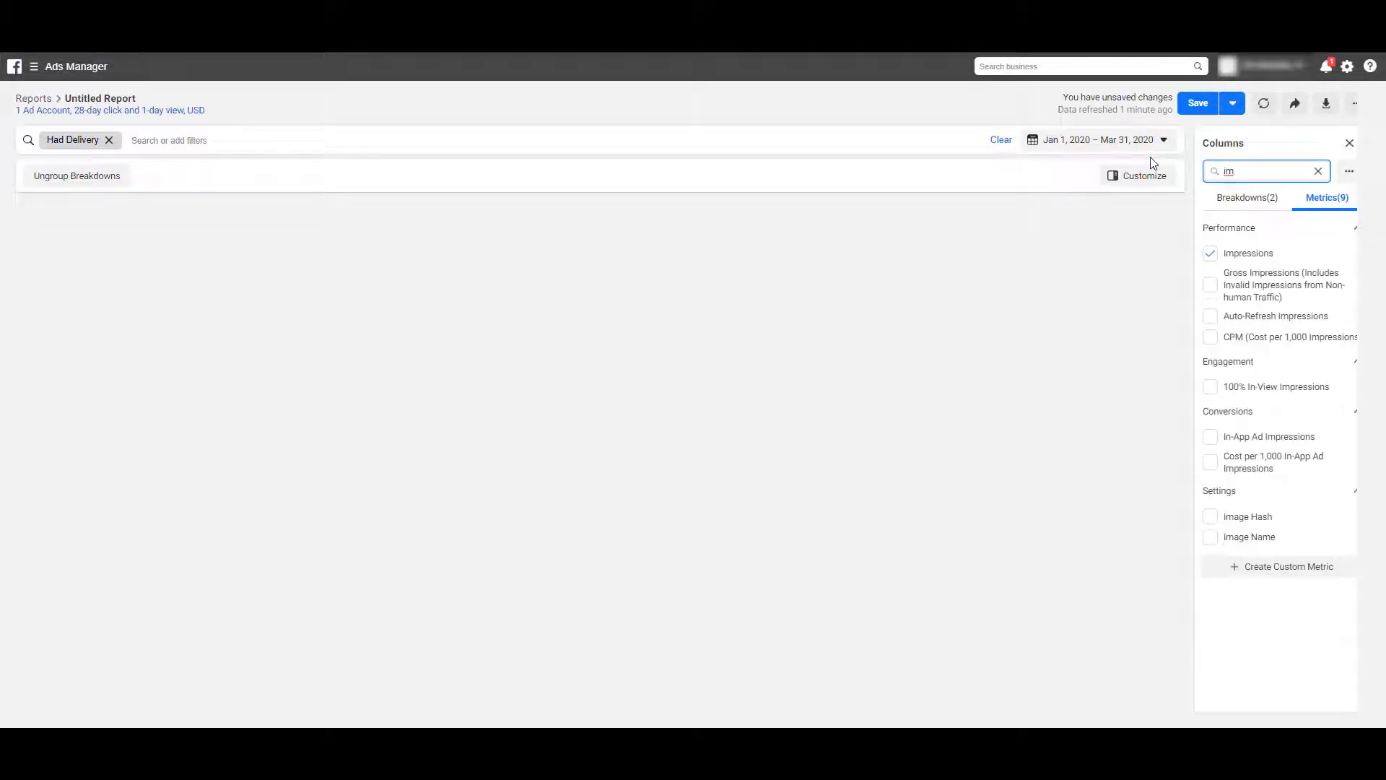
key("BackSpace")
key("BackSpace")
mouse_move(1257, 417)
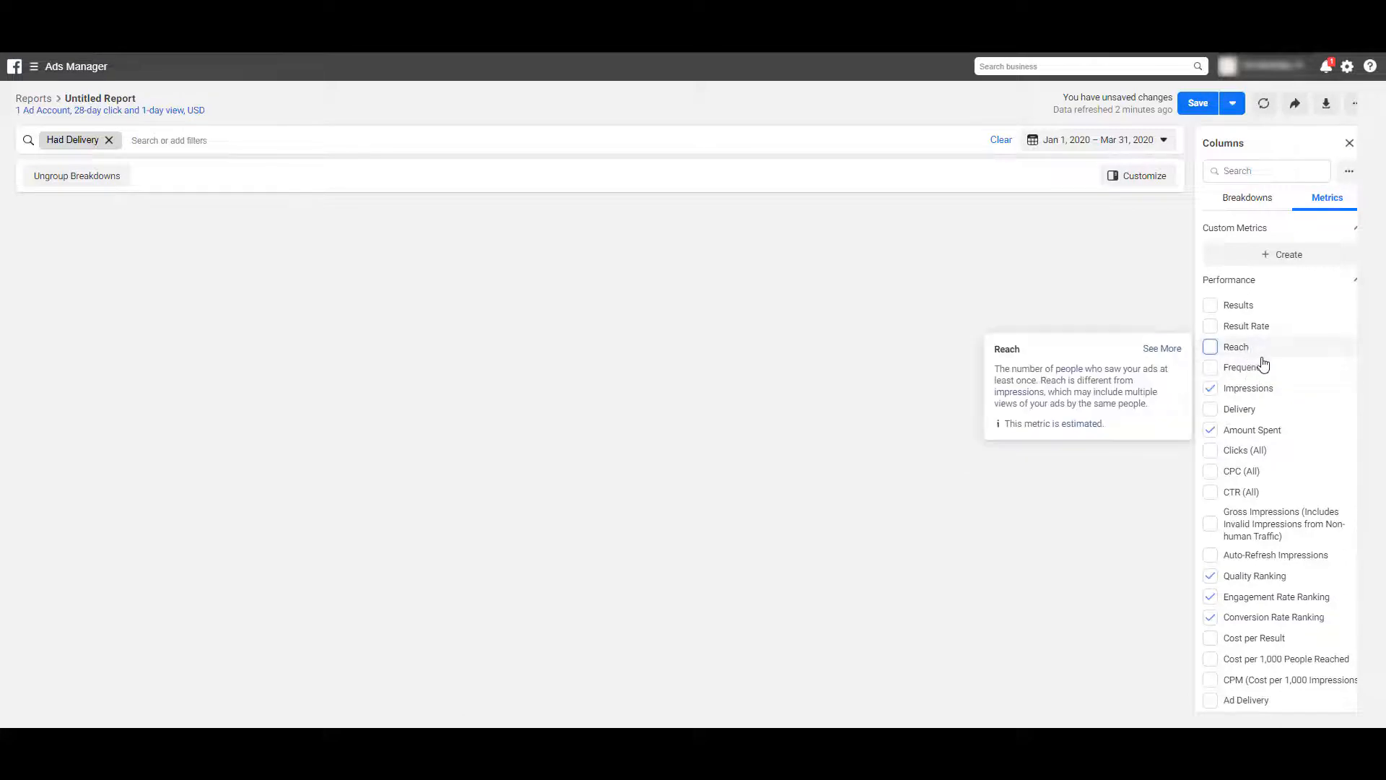
scroll(1278, 368, "down", 3)
scroll(1280, 395, "up", 3)
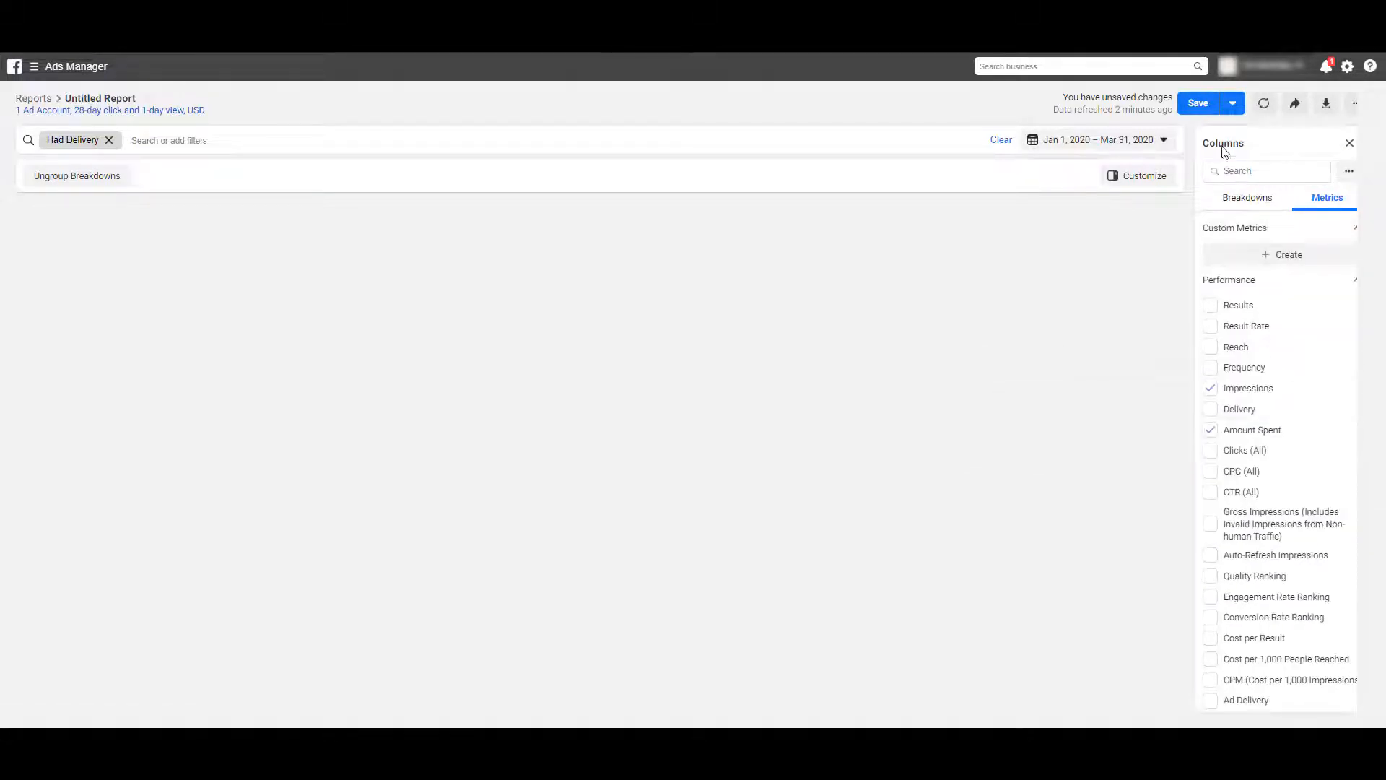
Rename the report to Cost Data Import Report and export it as .csv
left_click(1198, 107)
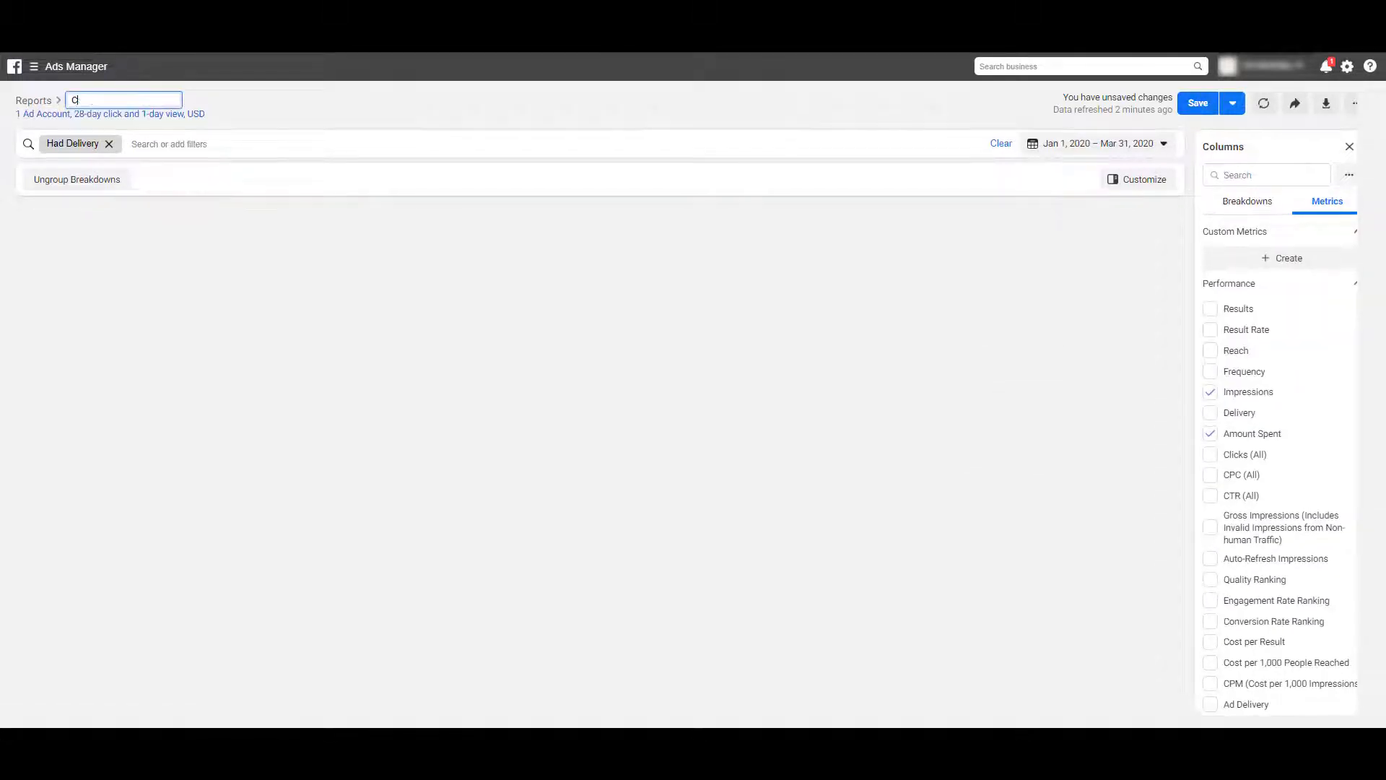
type("Cost Data Import Report")
key("Return")
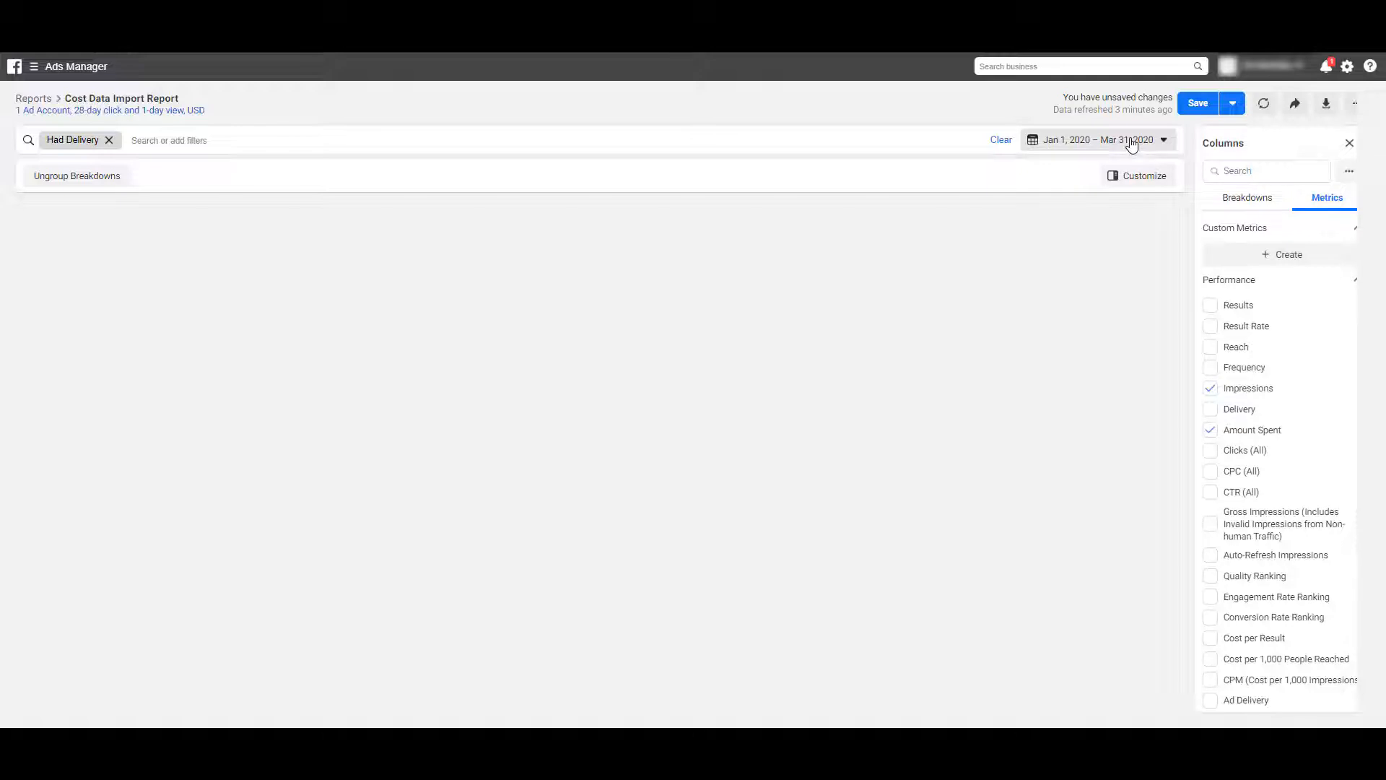
left_click(1325, 103)
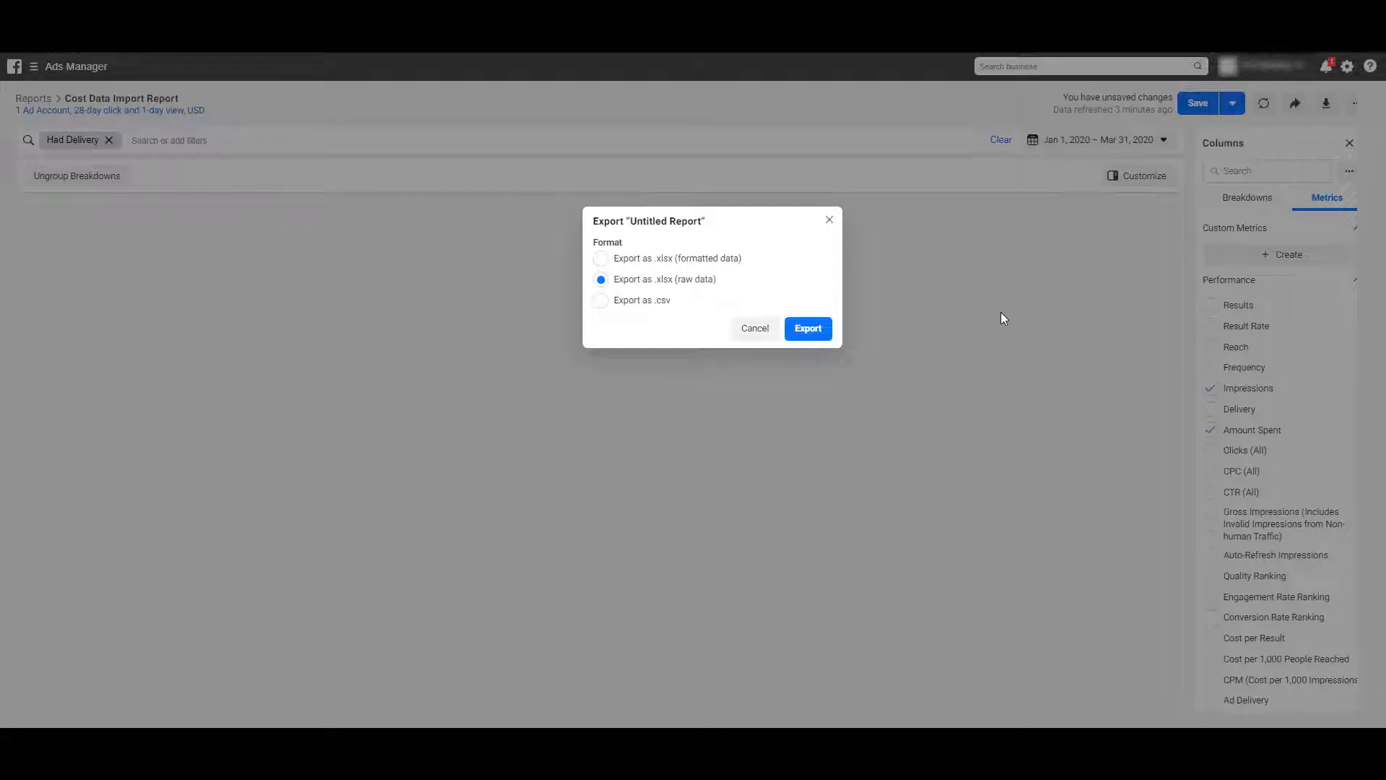
left_click(826, 329)
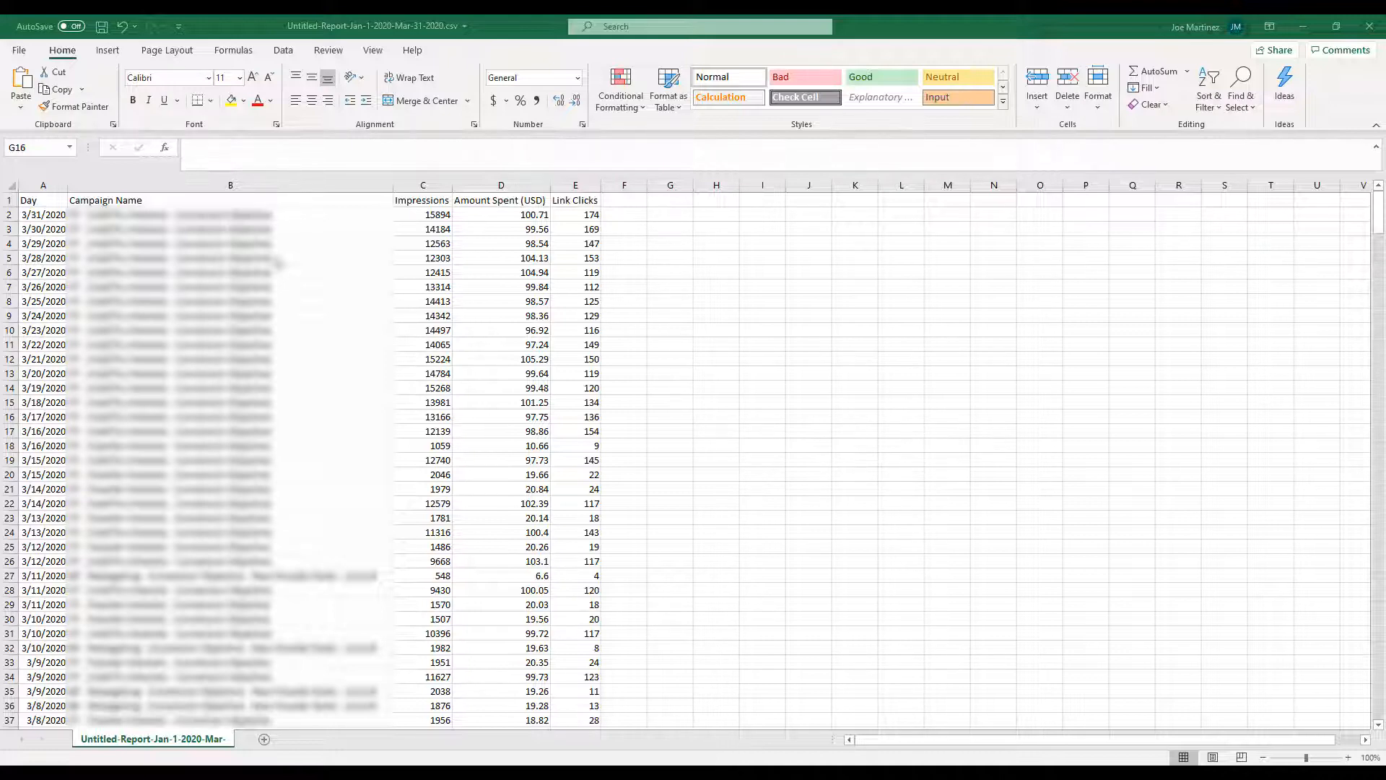
In the exported CSV in Excel, apply the custom number format yyyymmdd to all dates in the Day column
left_click(47, 215)
key("ctrl+shift+Down")
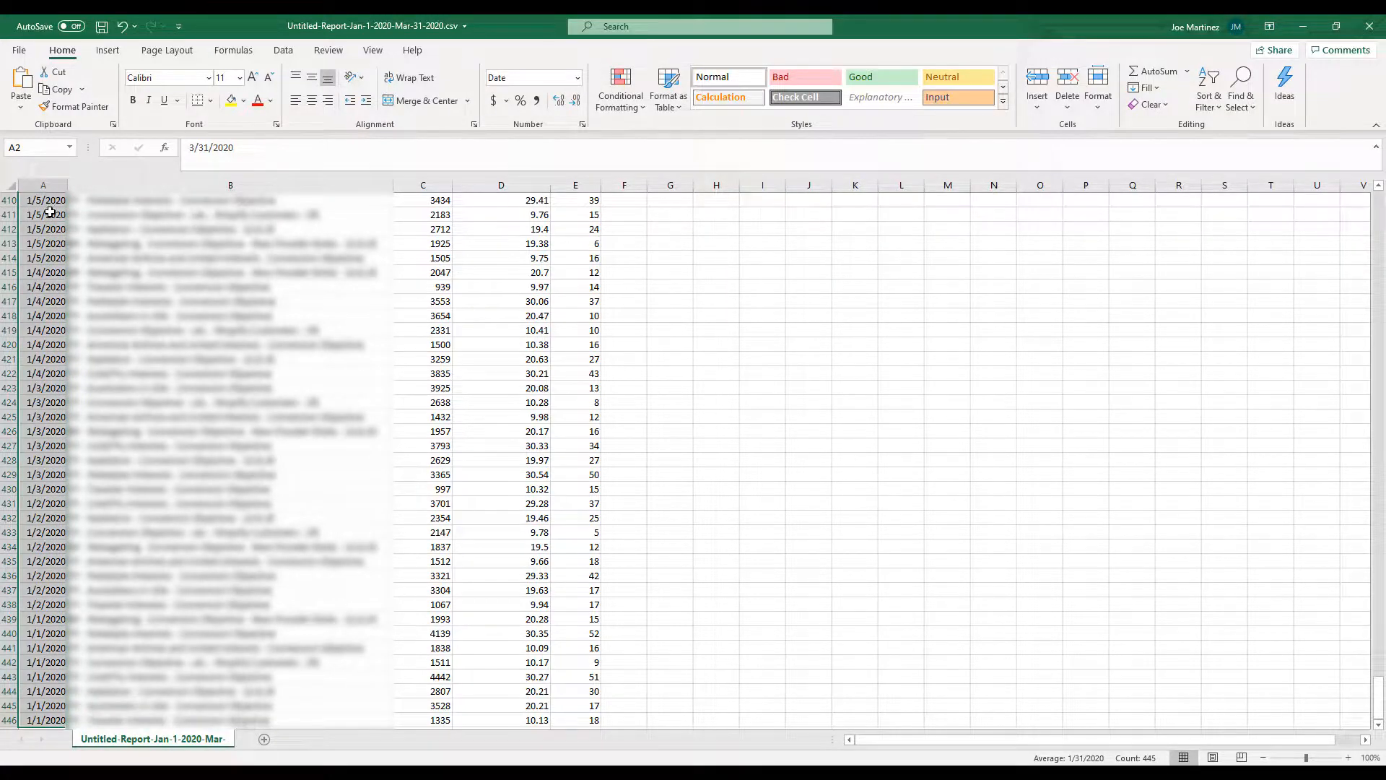
right_click(48, 235)
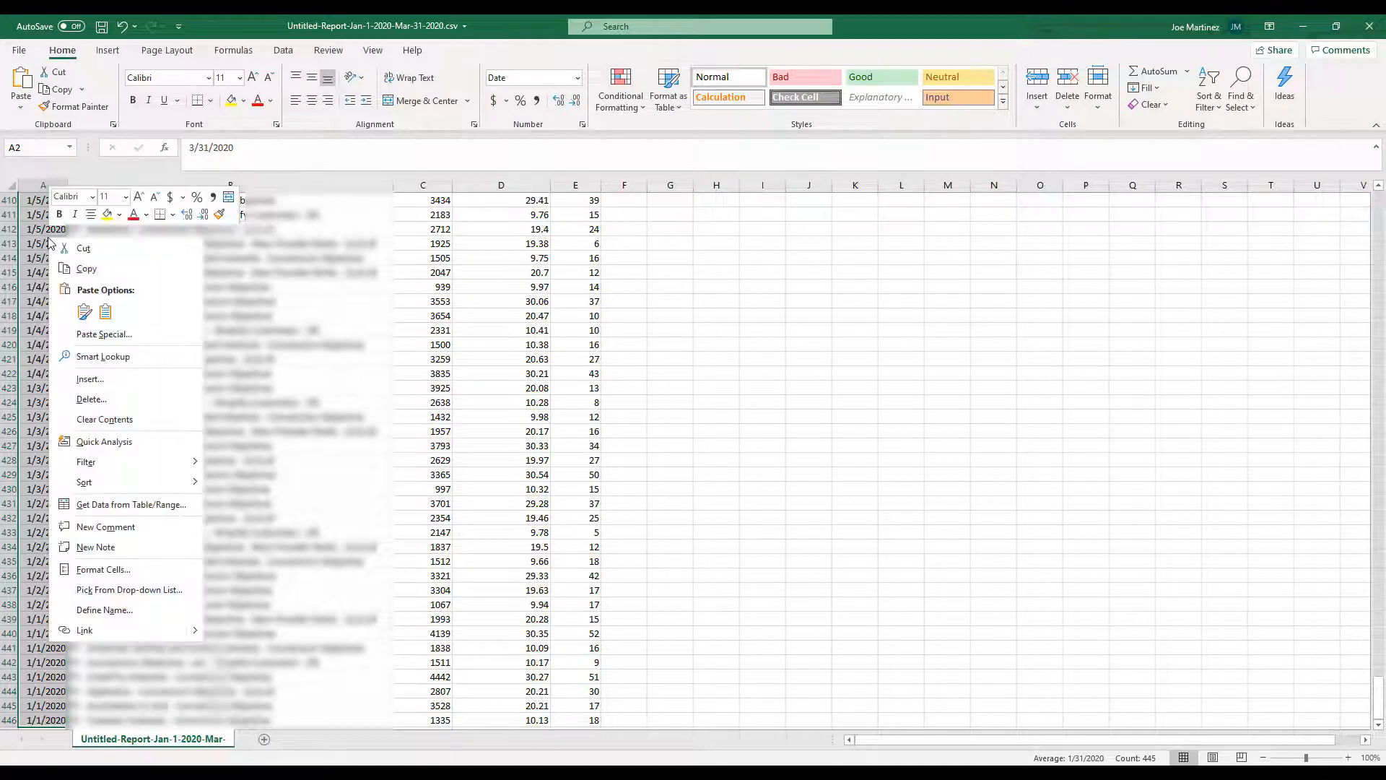
left_click(139, 570)
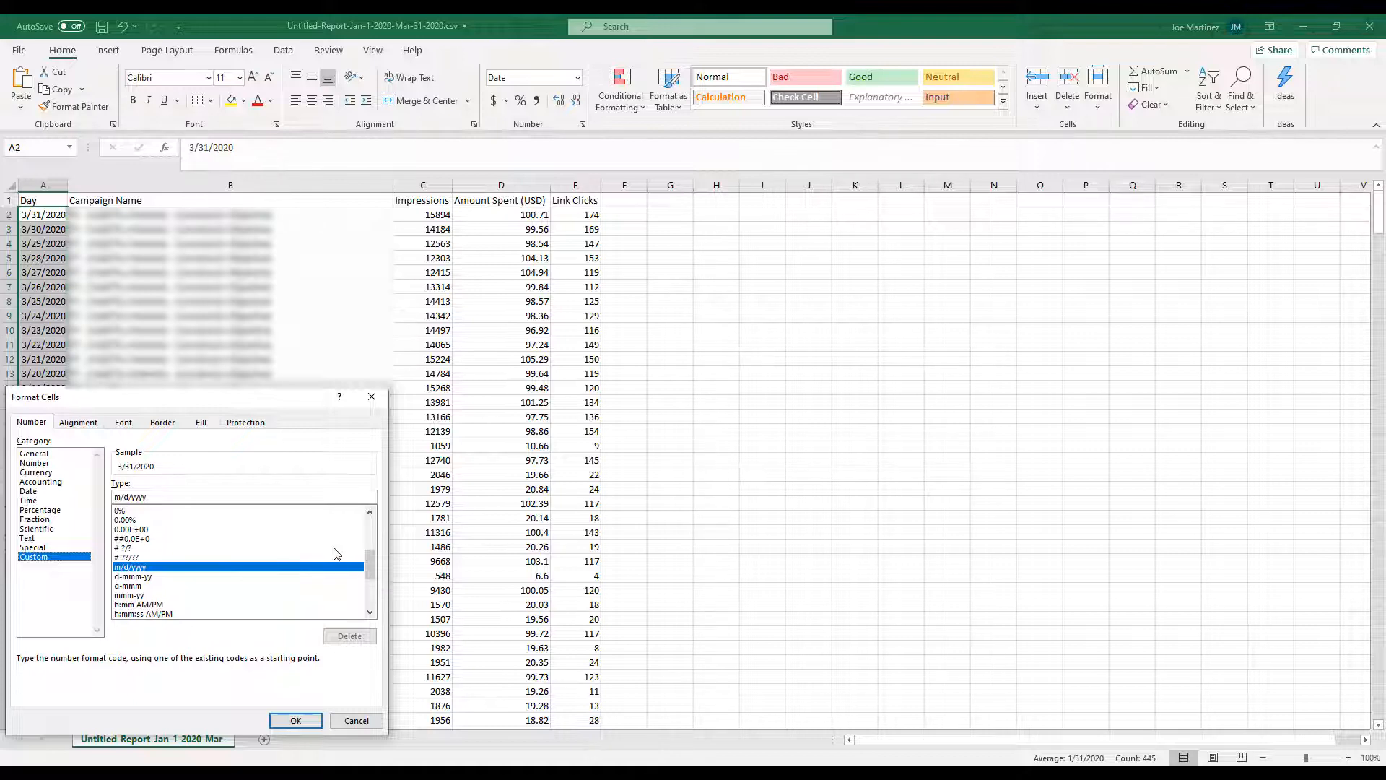
scroll(370, 574, "down", 4)
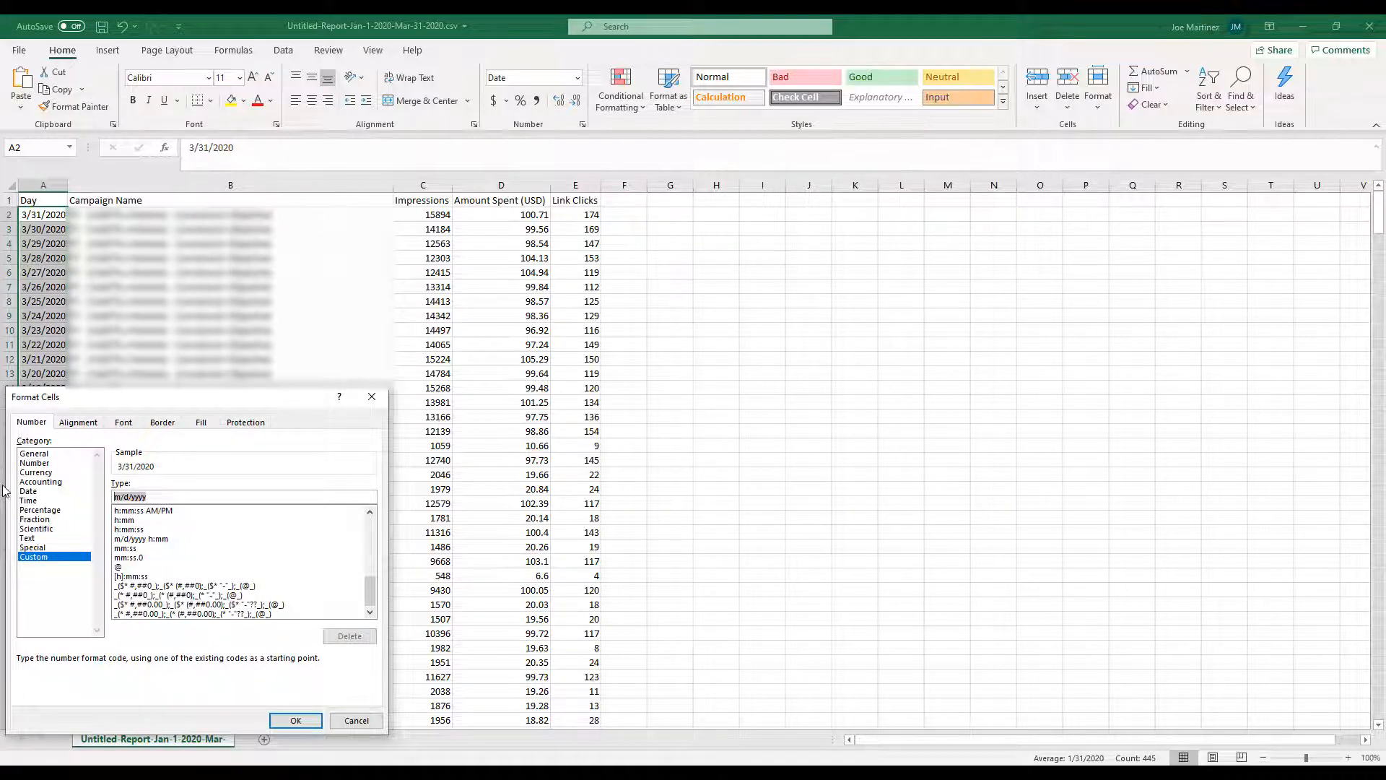
type("yyyy")
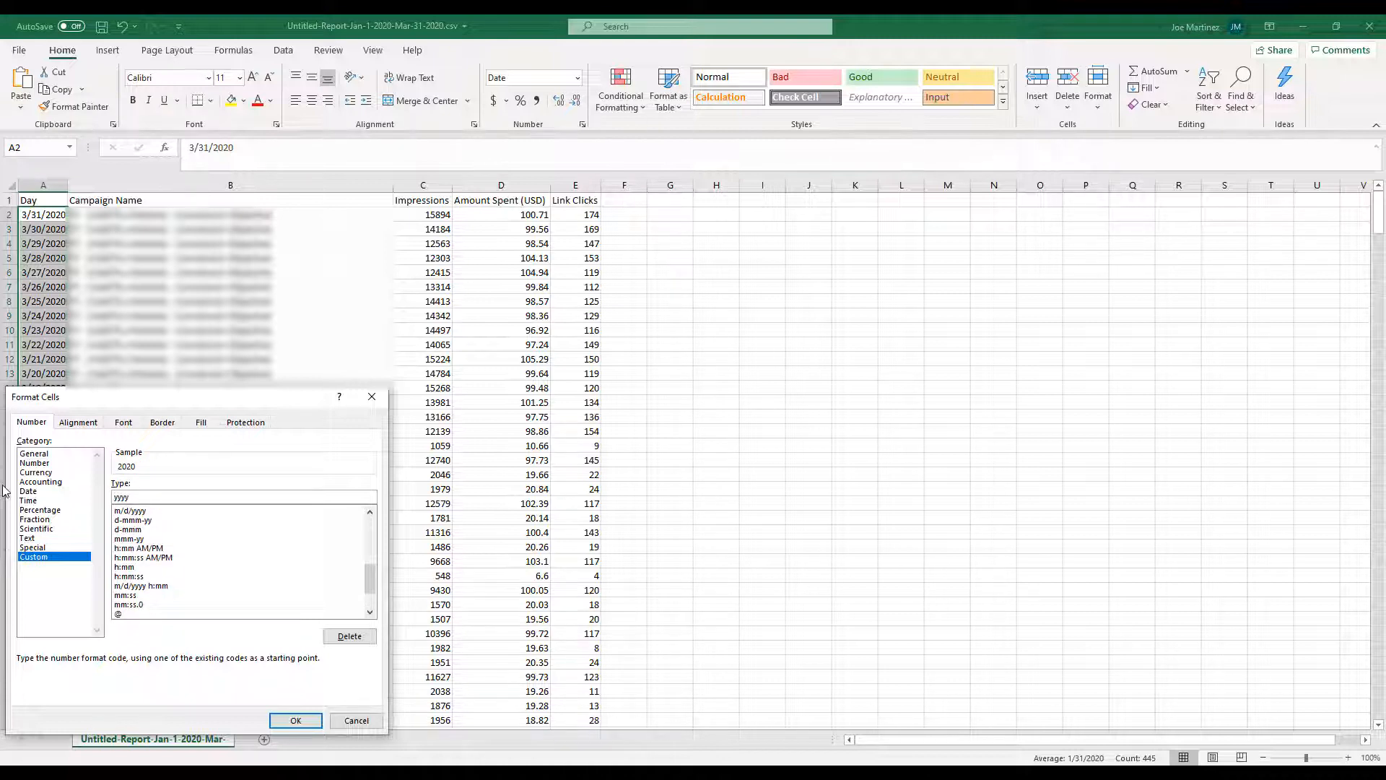
type("mmdd")
left_click(294, 720)
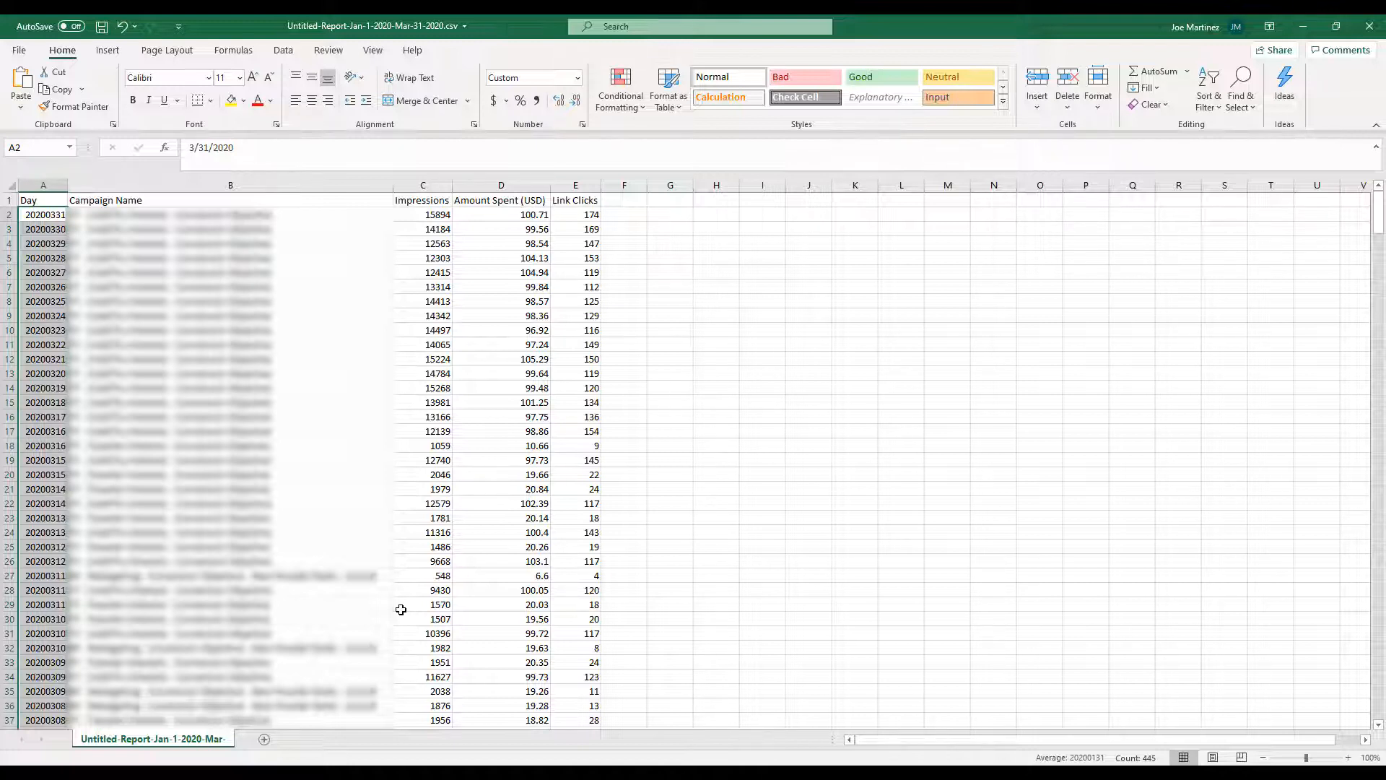
Insert two blank columns between Day and Campaign Name
left_click(187, 184)
right_click(187, 184)
left_click(209, 304)
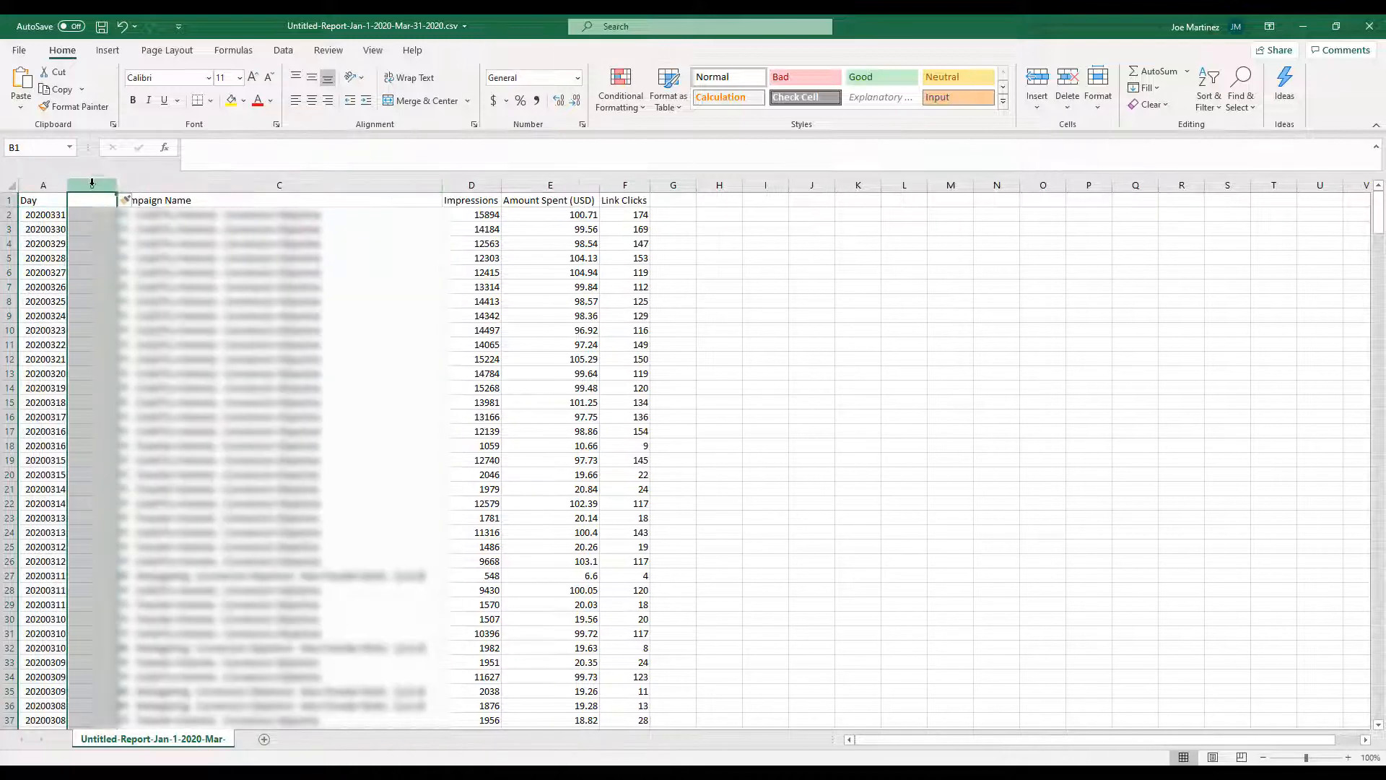
right_click(93, 185)
left_click(163, 310)
Fill column B with facebook and column C with cpc for every data row
left_click(102, 215)
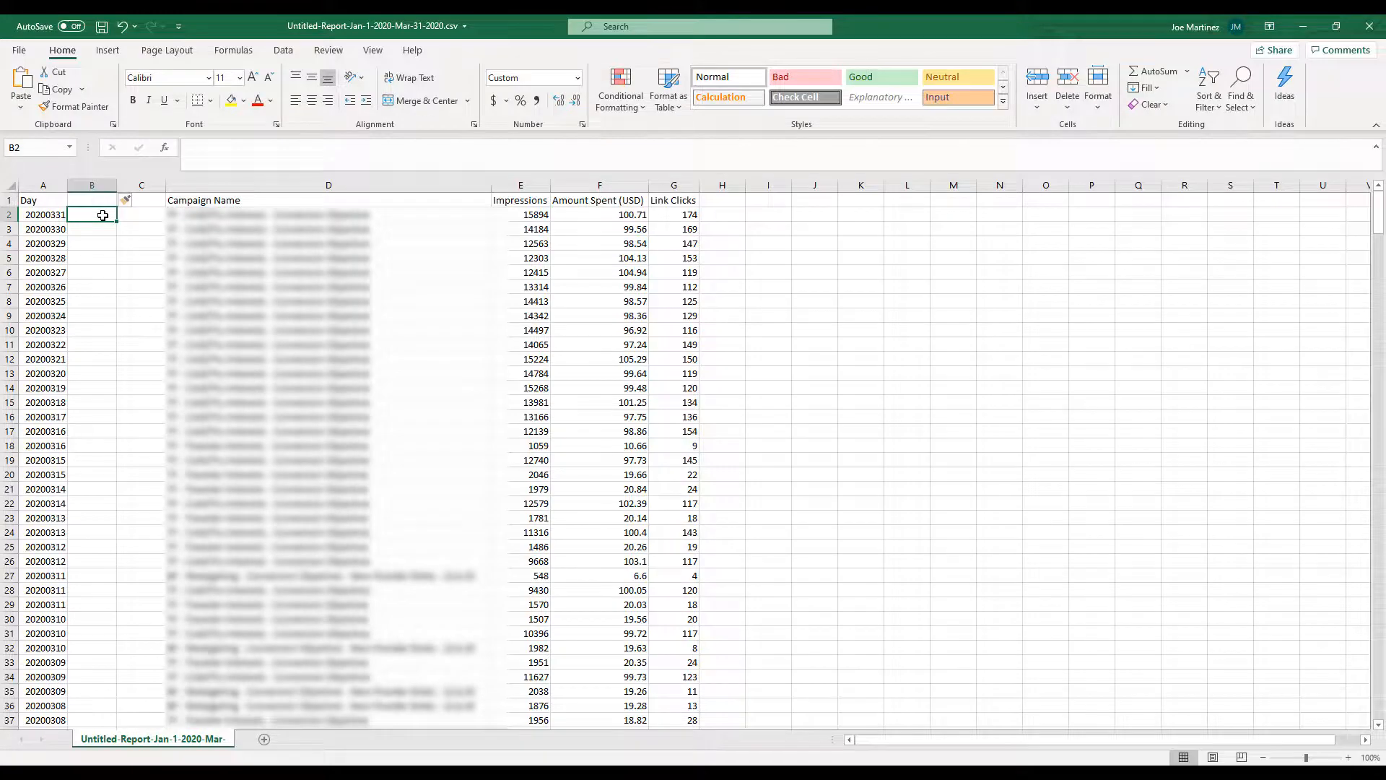
type("facebook")
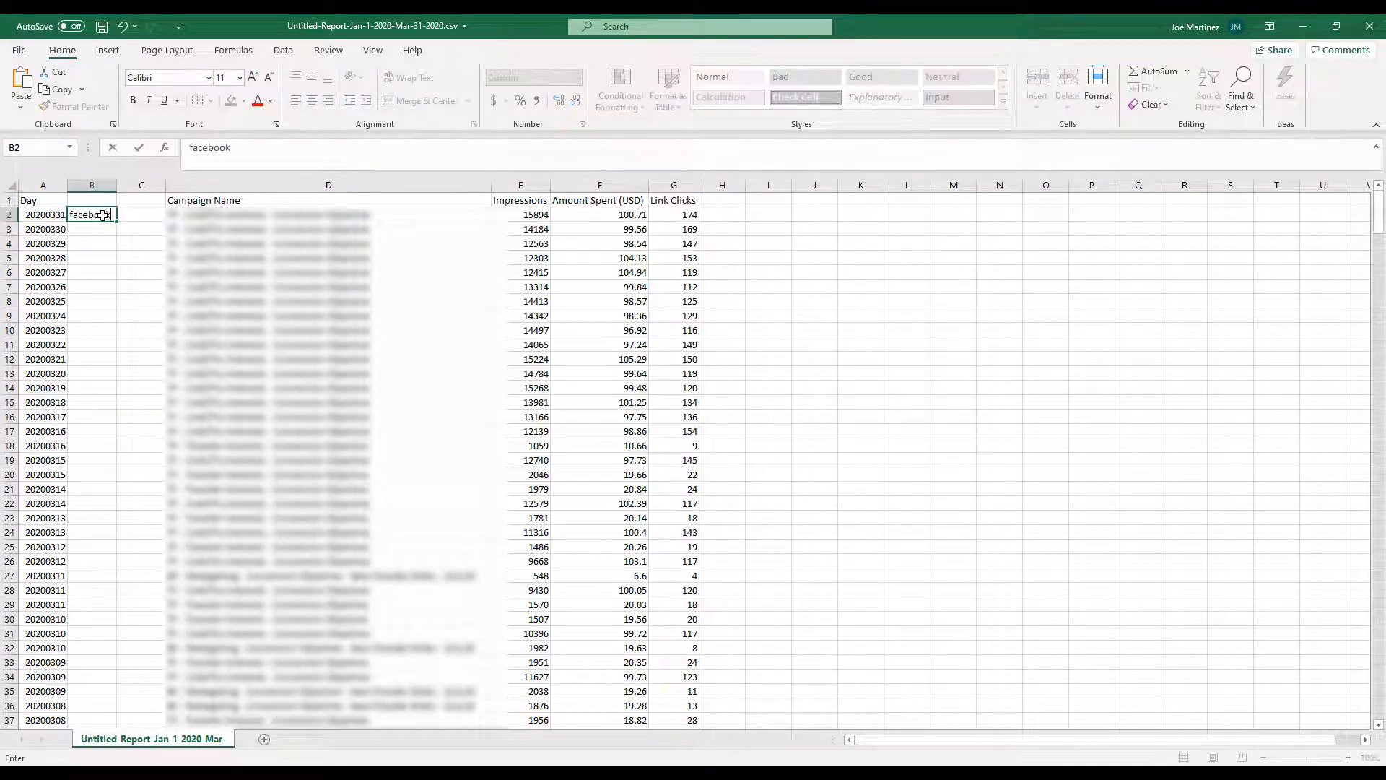
key("Tab")
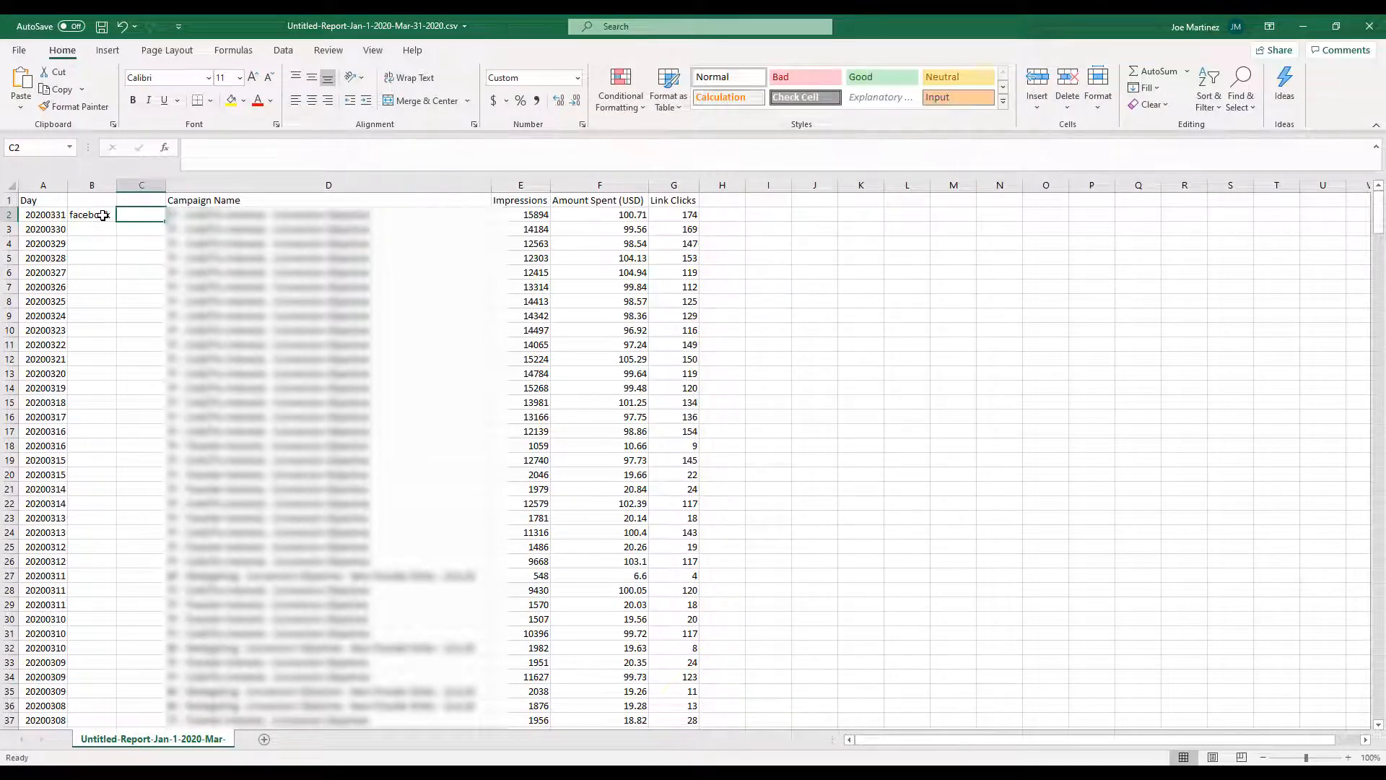
type("cpc")
left_click_drag(103, 215, 141, 215)
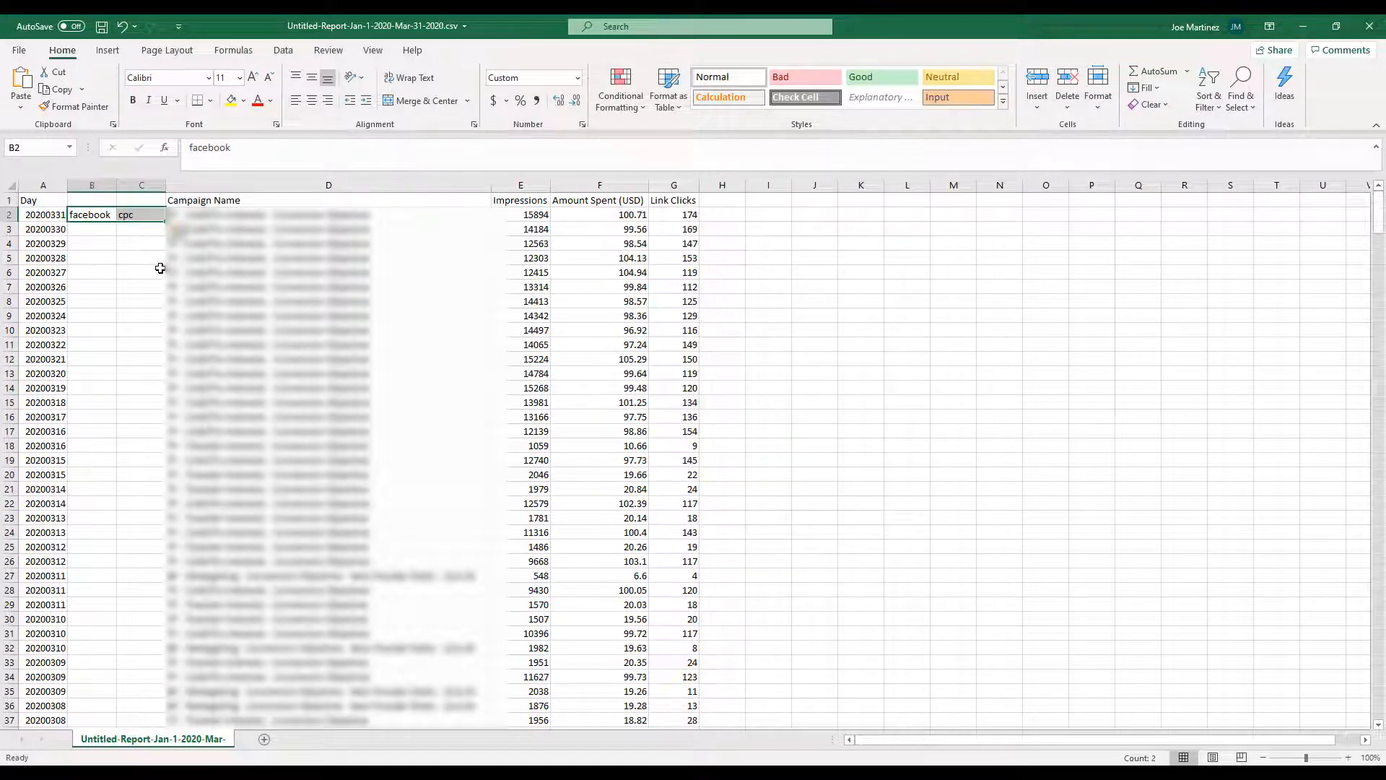
double_click(164, 222)
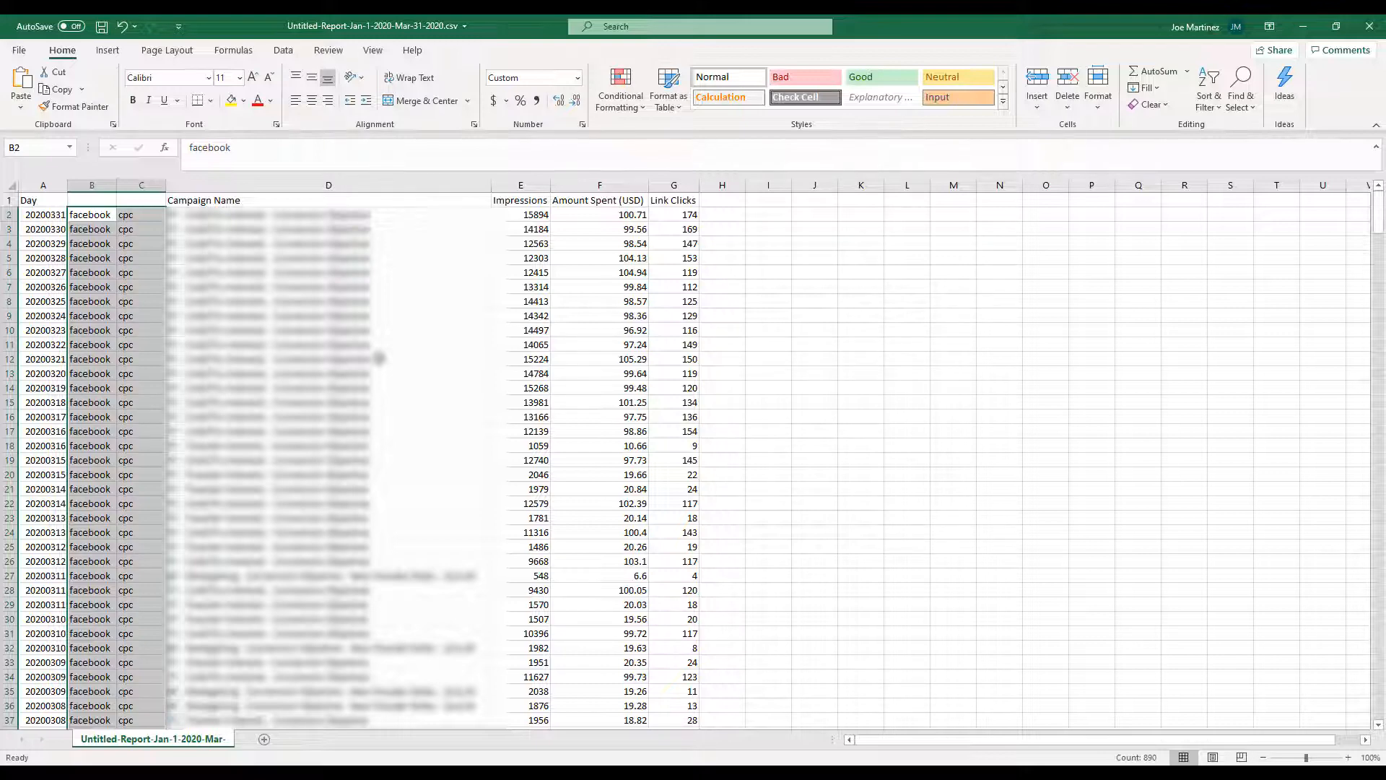
Make the header row bold
left_click(55, 198)
left_click(9, 201)
key("ctrl+b")
Set the headers of columns A to D to ga:date, ga:source, ga:medium and ga:campaign
left_click(36, 203)
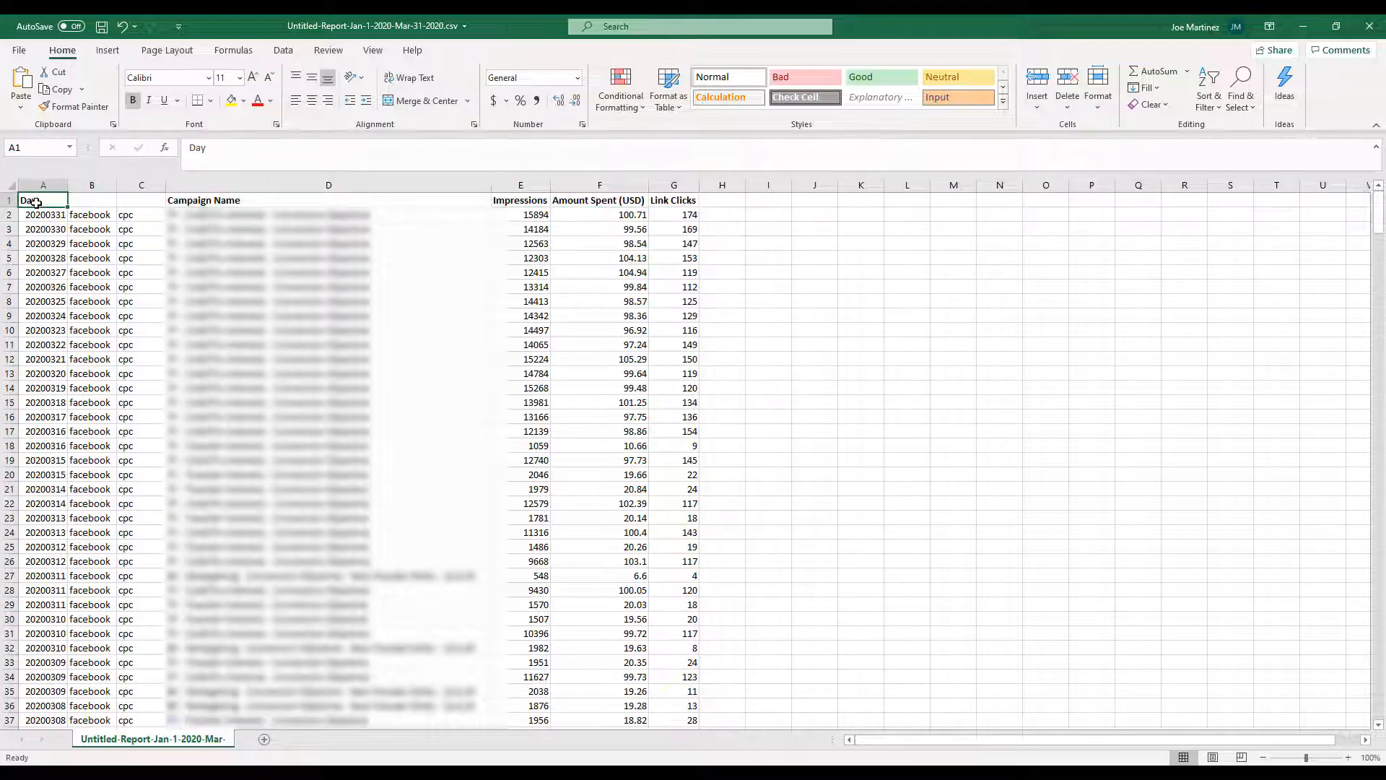
type("ga:date")
key("Tab")
type("ga:source")
key("Tab")
type("ga:medium")
key("Tab")
type("ga:campaign")
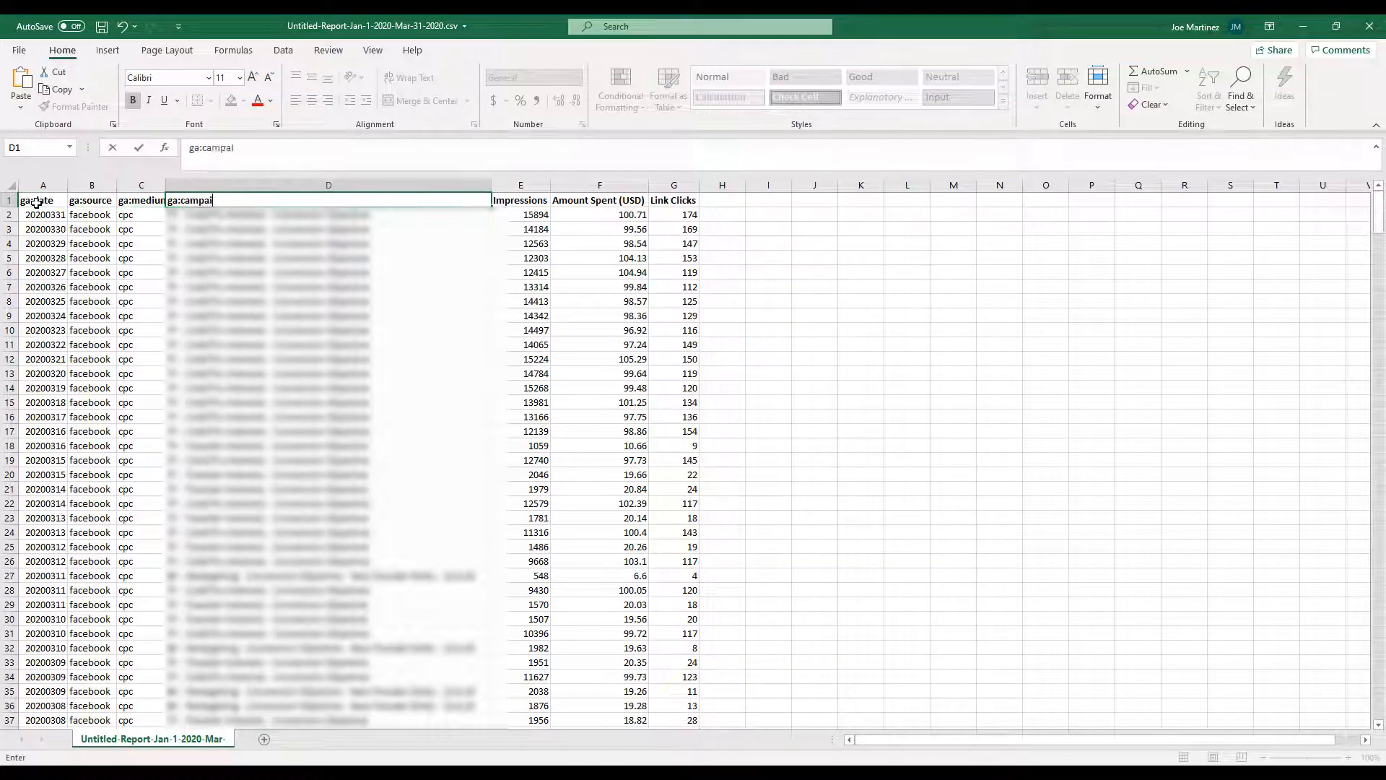
key("Tab")
Set the impressions, amount spent and link clicks headers to ga:impressions, ga:adCost and ga:adClicks
type("ga:impressions")
key("Tab")
type("ga:adCost")
key("Tab")
type("ga:adClicks")
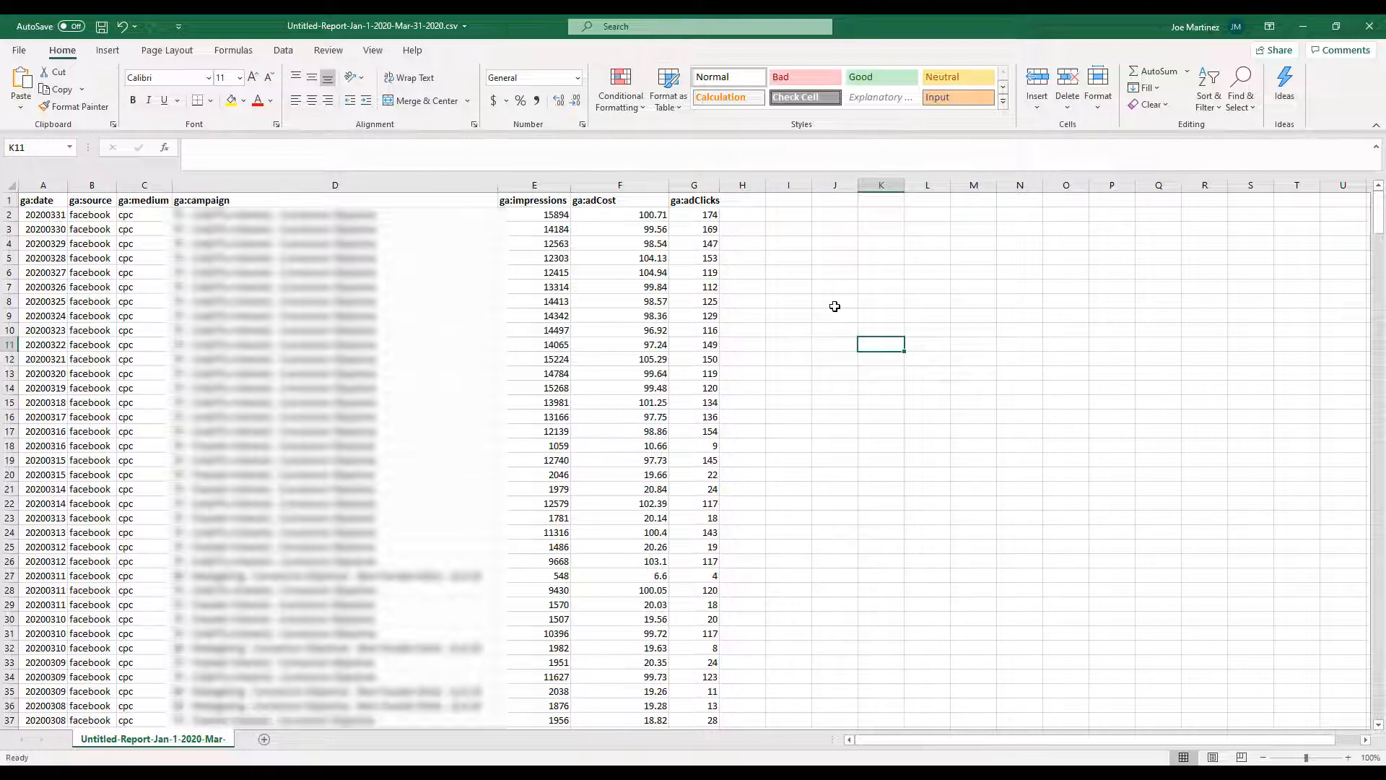
Save the sheet to Downloads as a CSV file named Untitled-Report-Jan-1-2020-Mar-31-2020
left_click(18, 50)
left_click(42, 252)
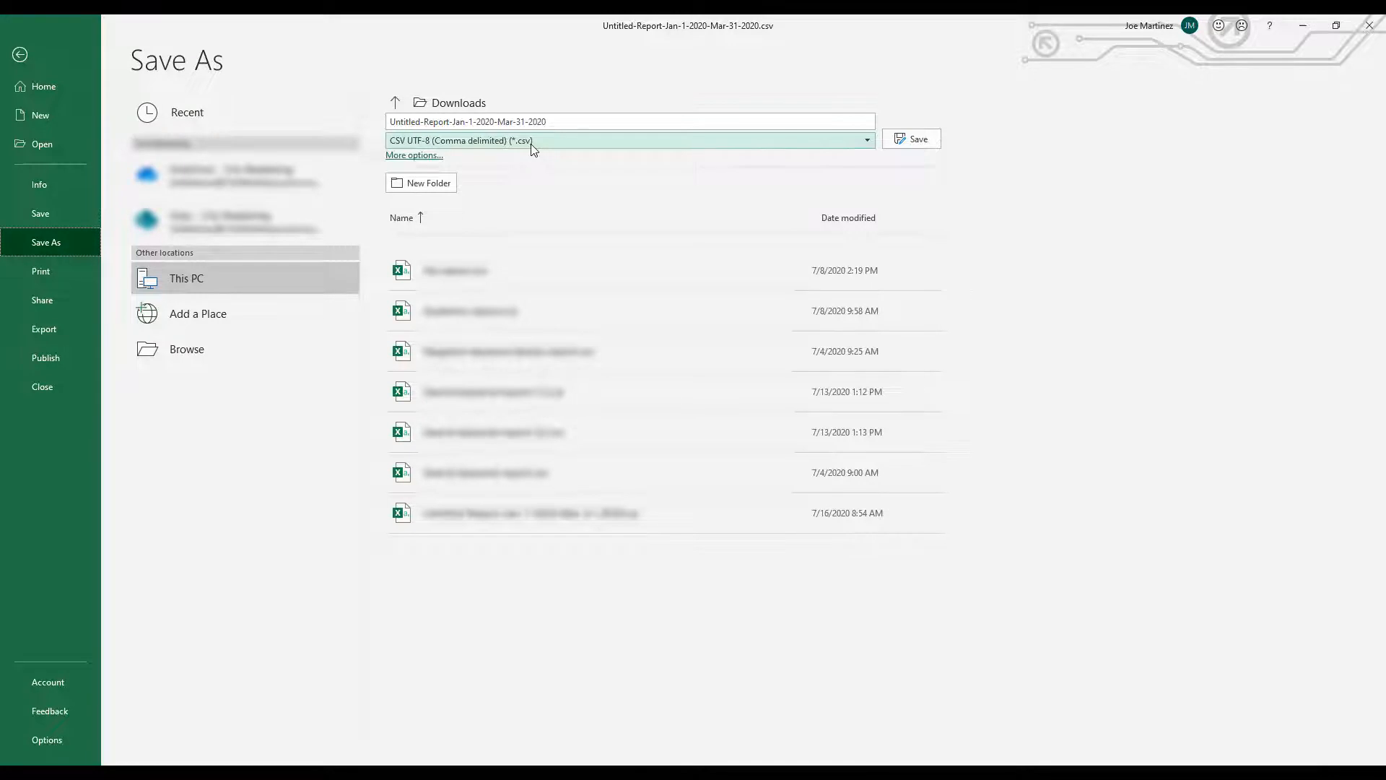
left_click(532, 144)
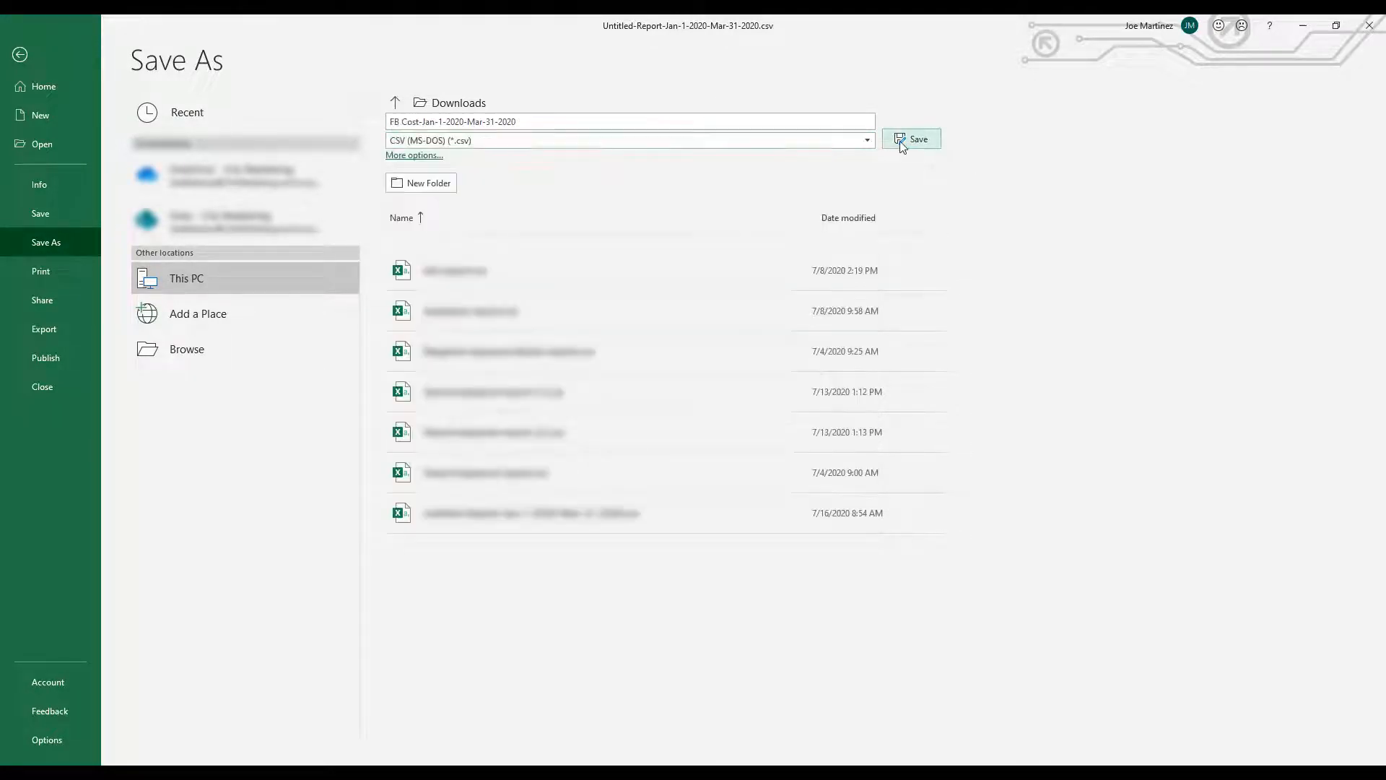
left_click(899, 141)
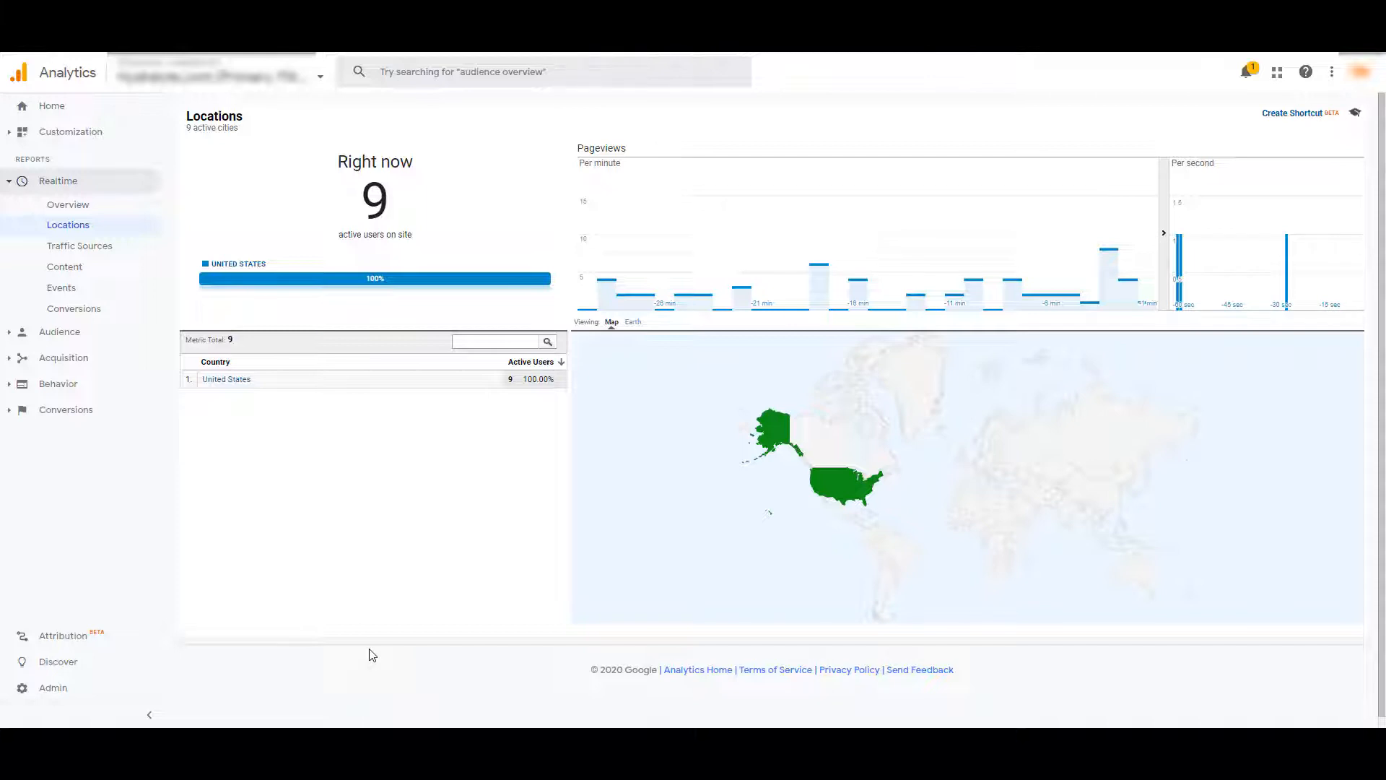
Create a new data set of type Cost Data in the property's Data Import settings
left_click(90, 695)
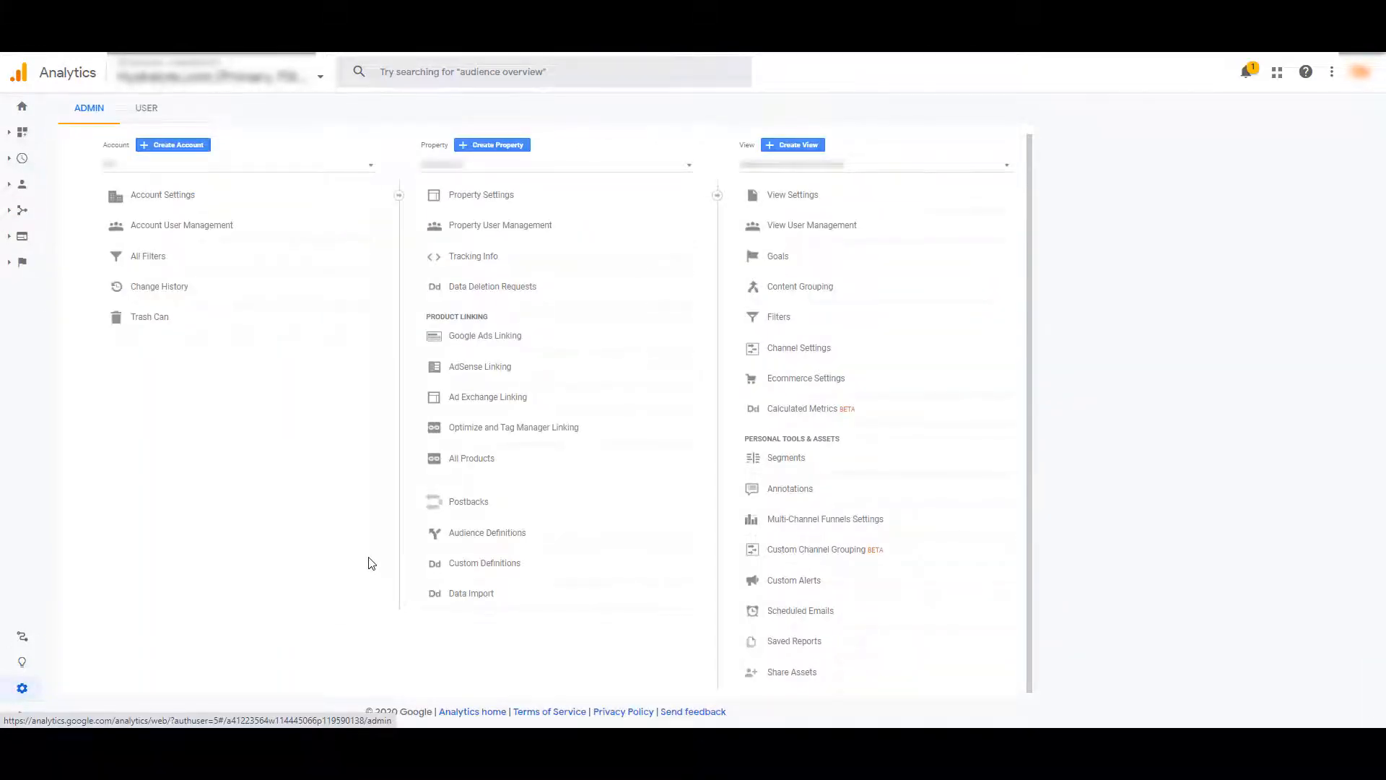
left_click(478, 594)
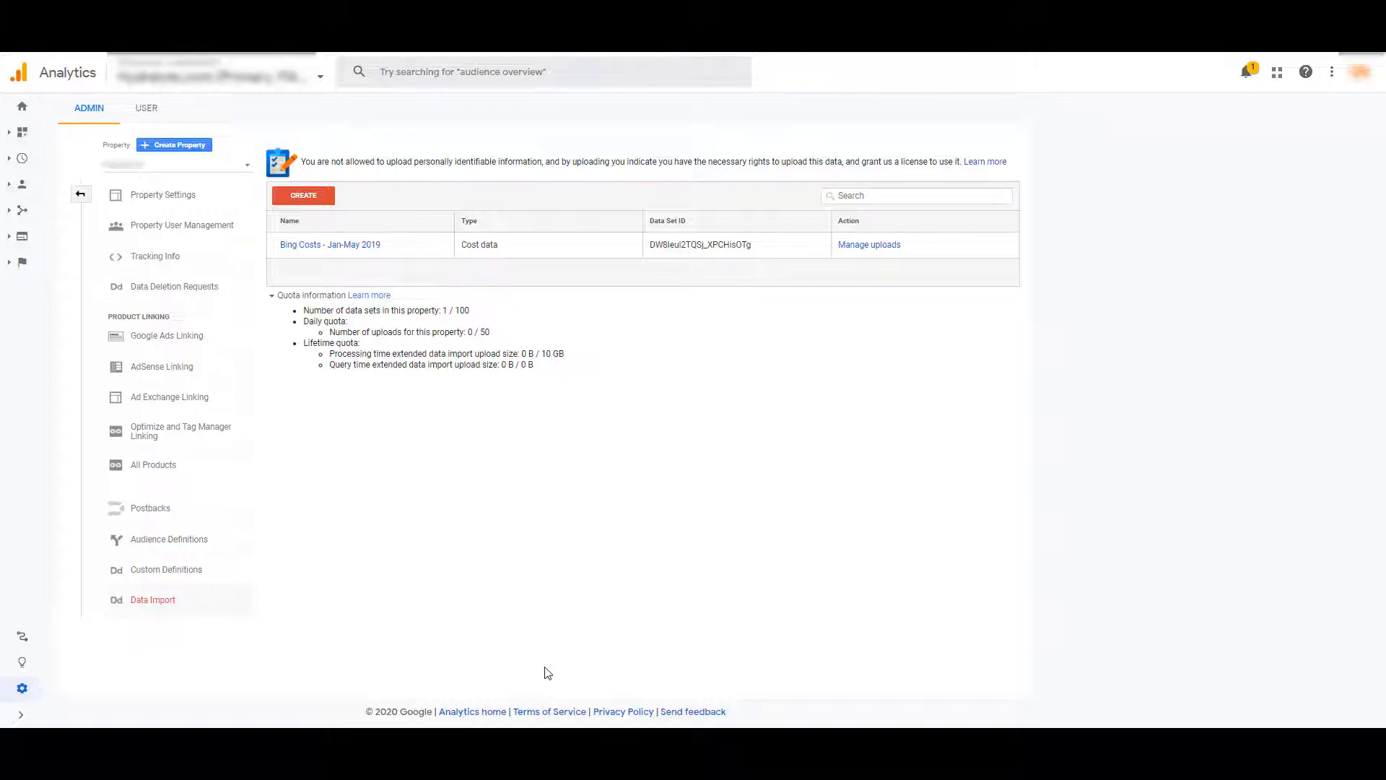
left_click(320, 200)
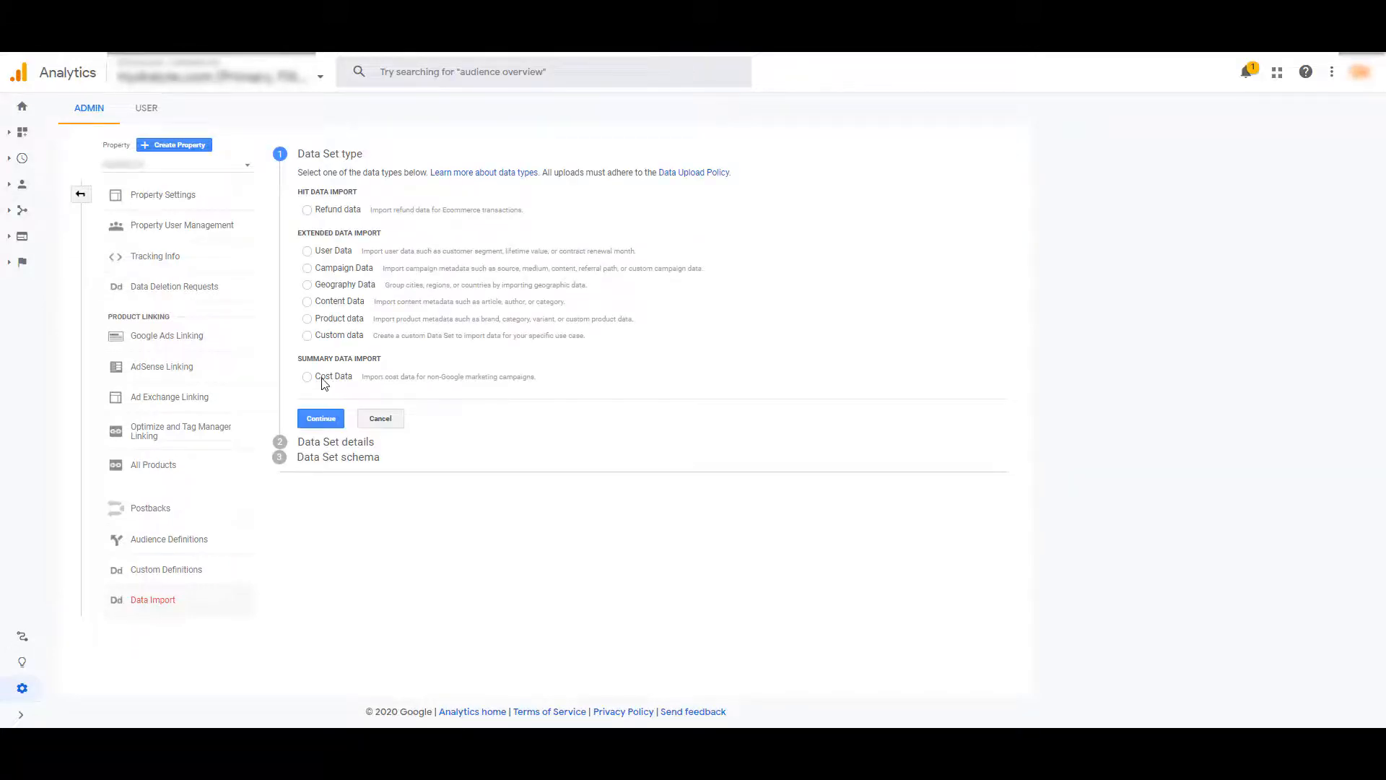
left_click(327, 380)
left_click(321, 418)
Name the data set Facebook Cost Data - Q1 2020 and enable both listed views for it
left_click(390, 227)
type("Facebook ")
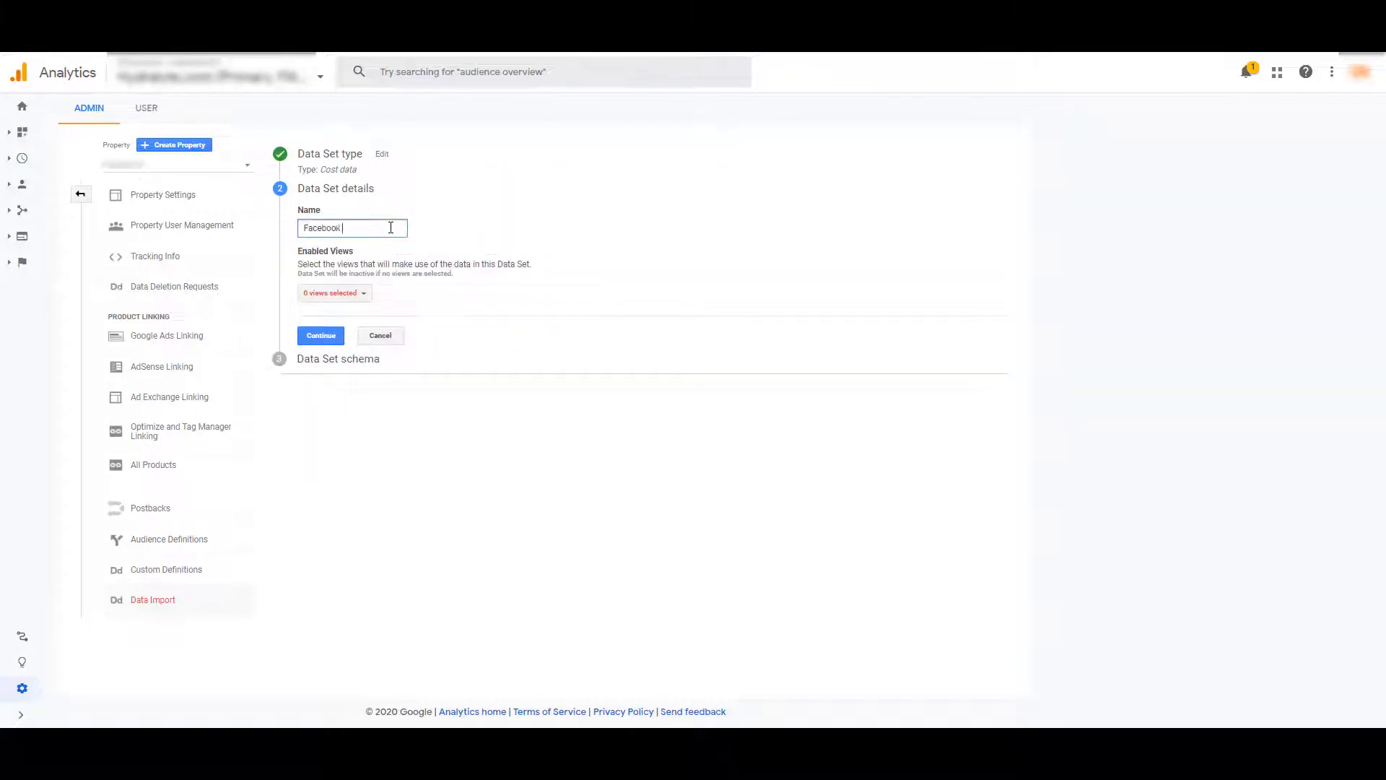
type("Cost Data - Q1 2020")
left_click(361, 299)
left_click(377, 338)
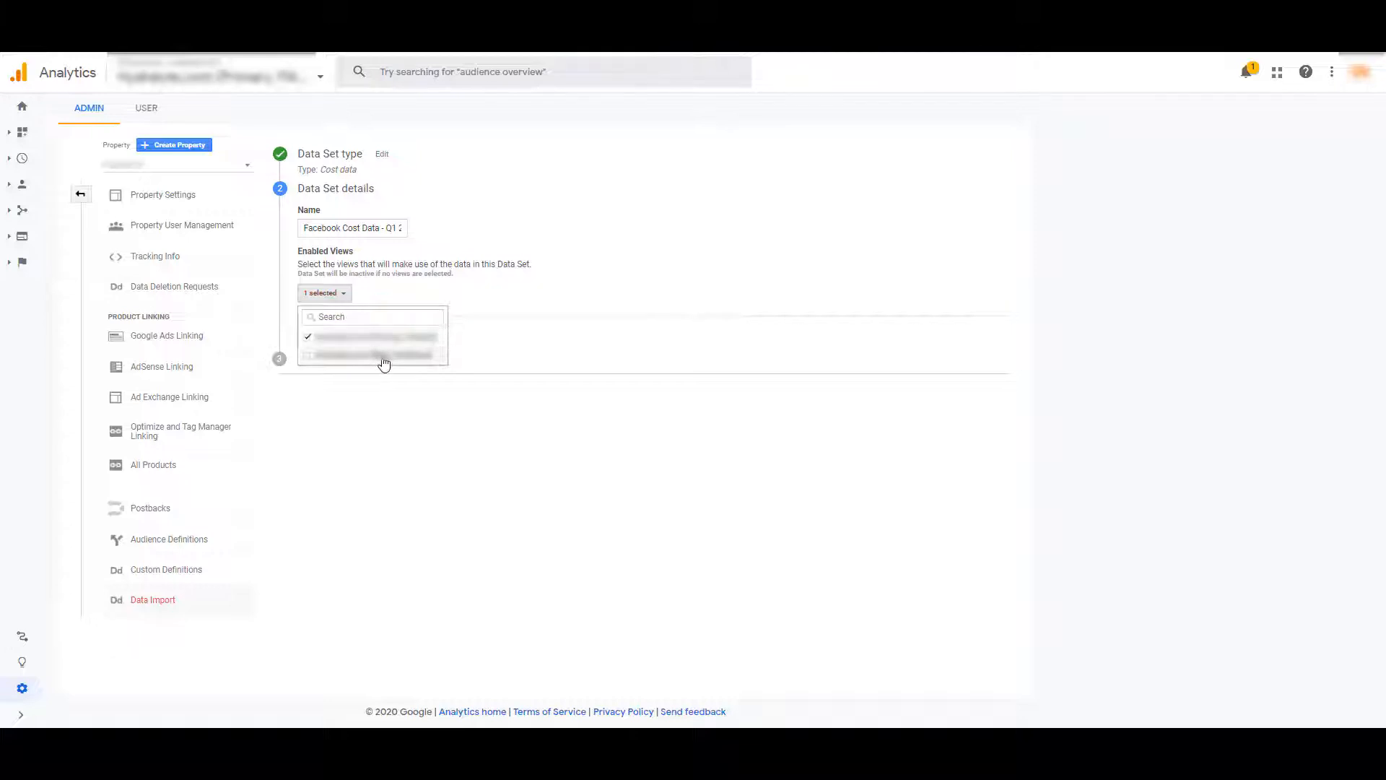
left_click(384, 356)
left_click(426, 446)
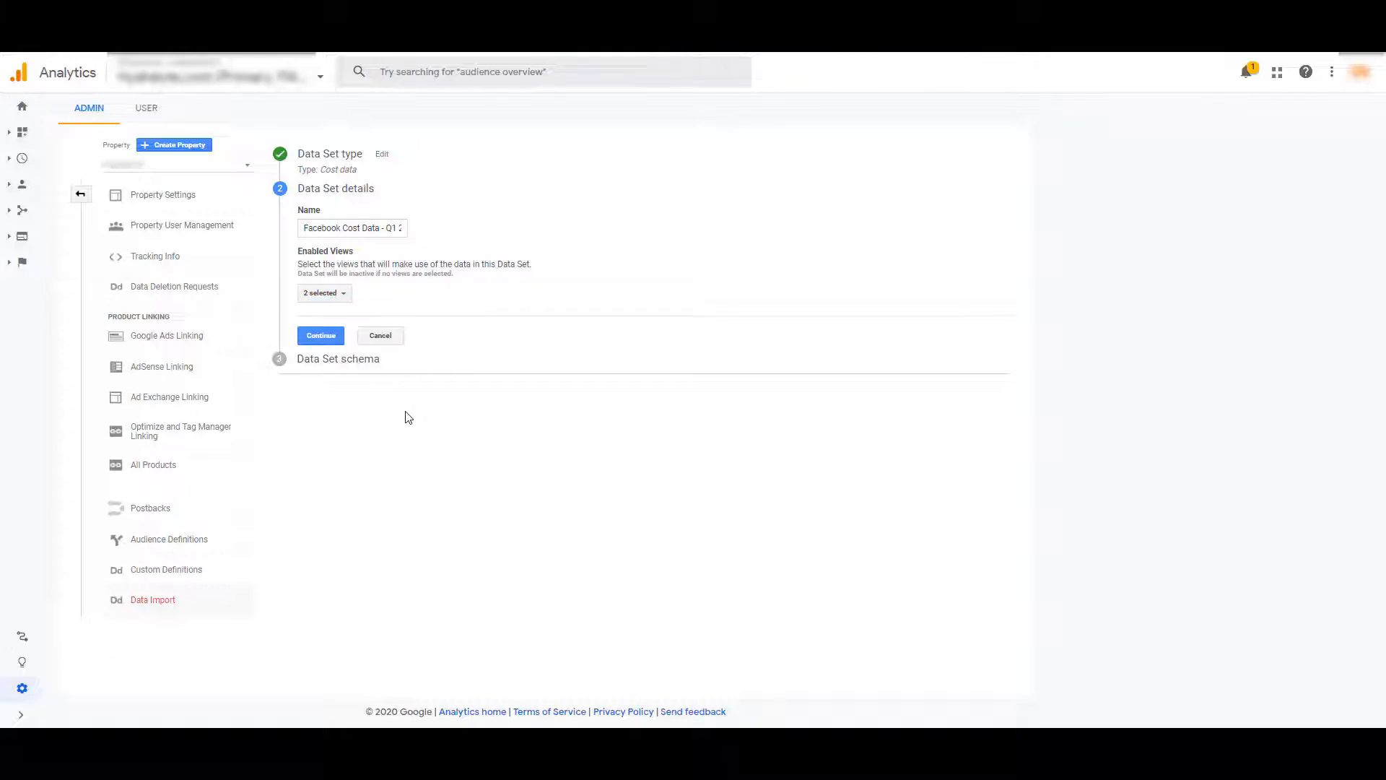
left_click(321, 336)
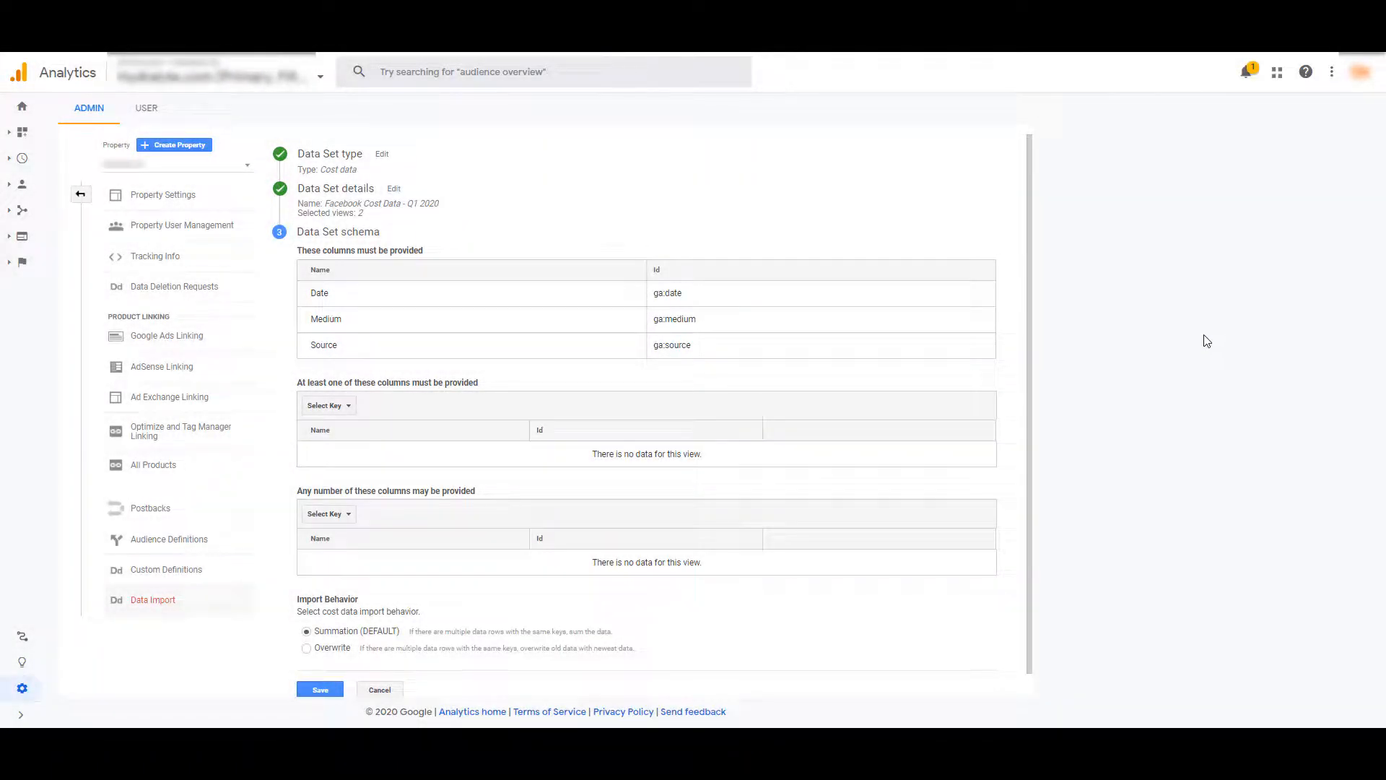
Add Clicks, Cost and Impressions to the schema's group of columns where at least one must be provided
left_click(349, 408)
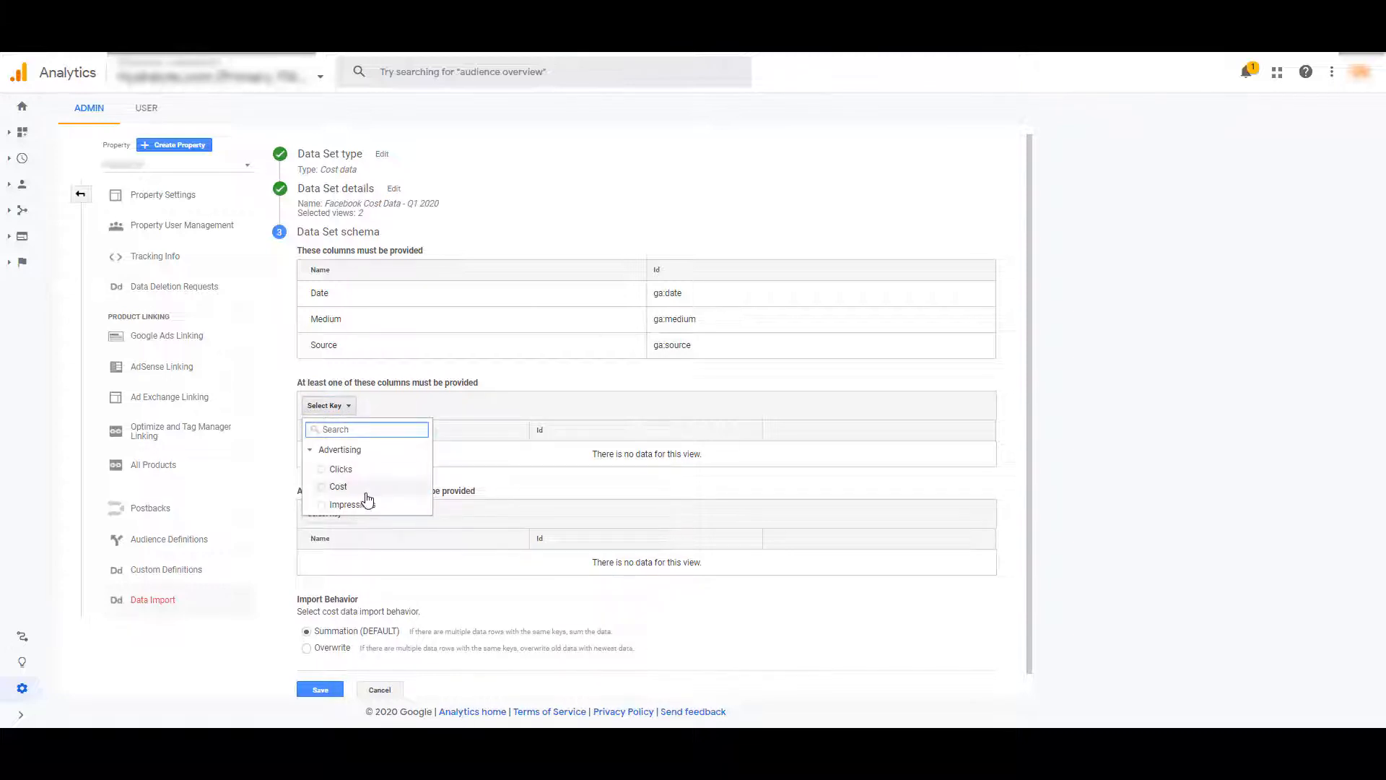
left_click(341, 469)
left_click(338, 486)
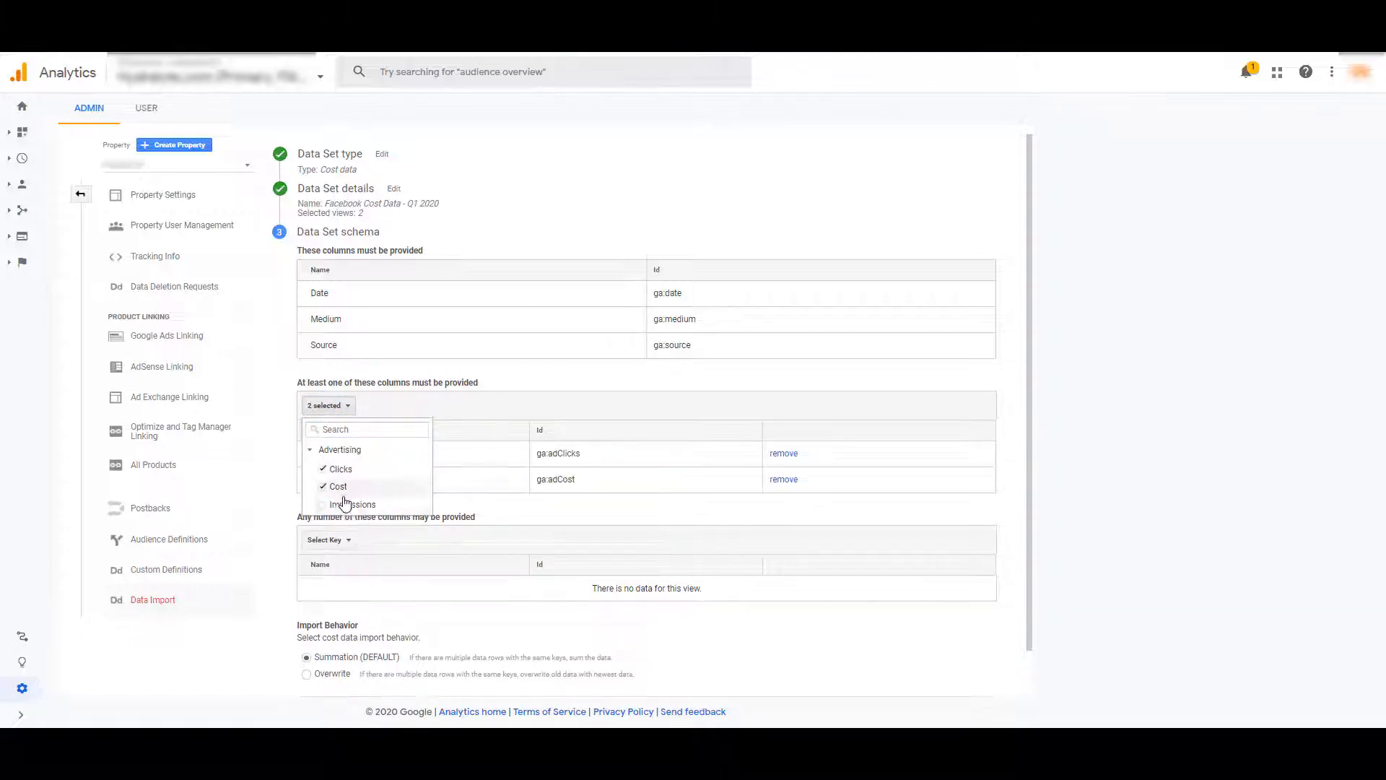
left_click(351, 504)
left_click(1236, 488)
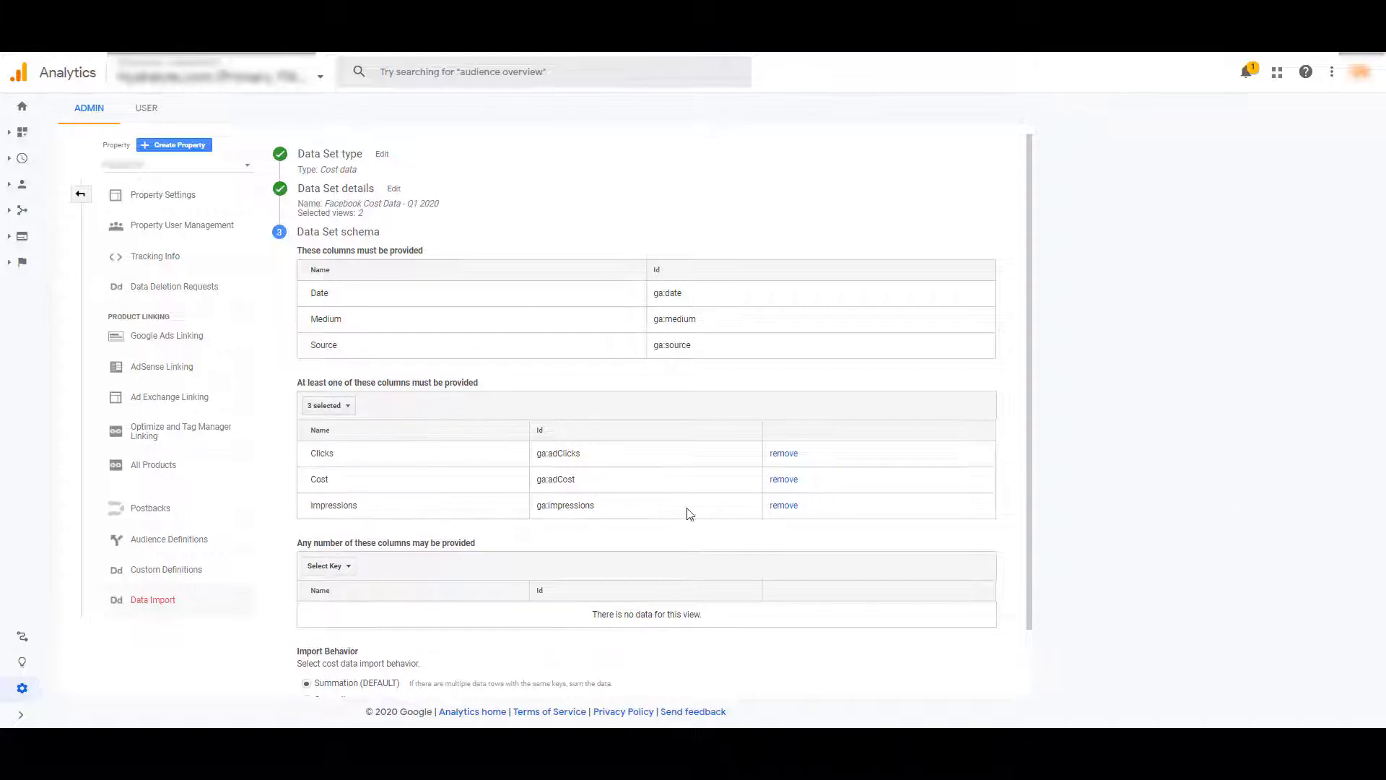
Add Campaign as an optional column in the schema and save the data set
left_click(336, 567)
left_click(350, 488)
left_click(1149, 465)
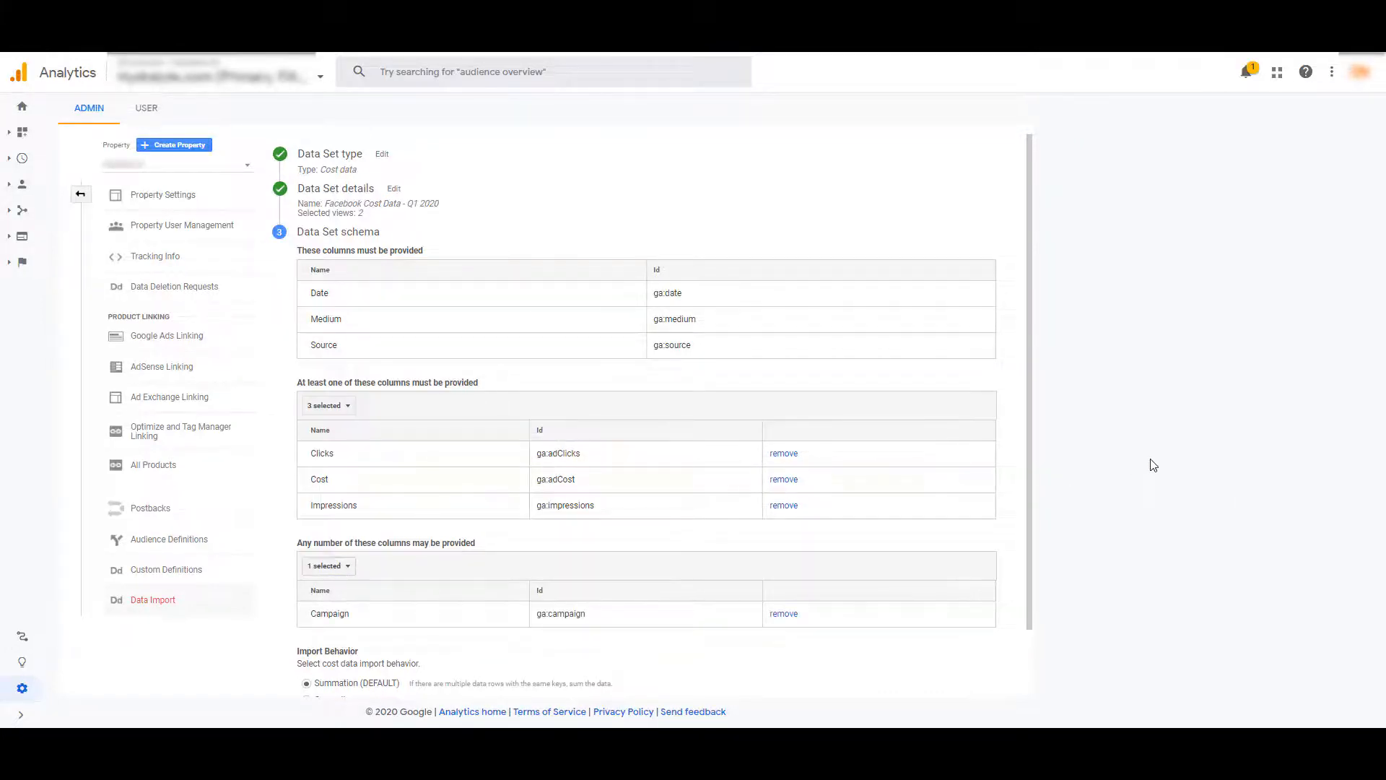
scroll(937, 492, "down", 1)
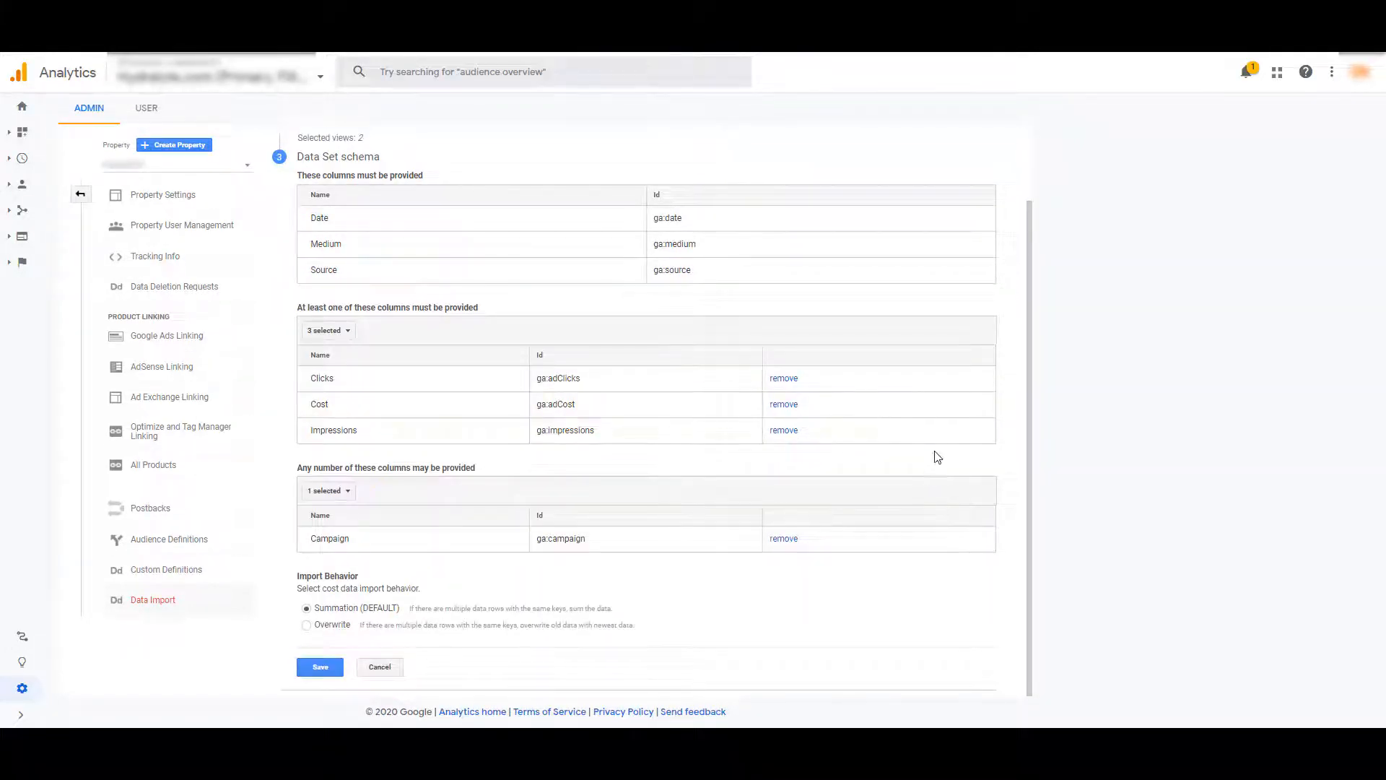
left_click(319, 661)
left_click(303, 310)
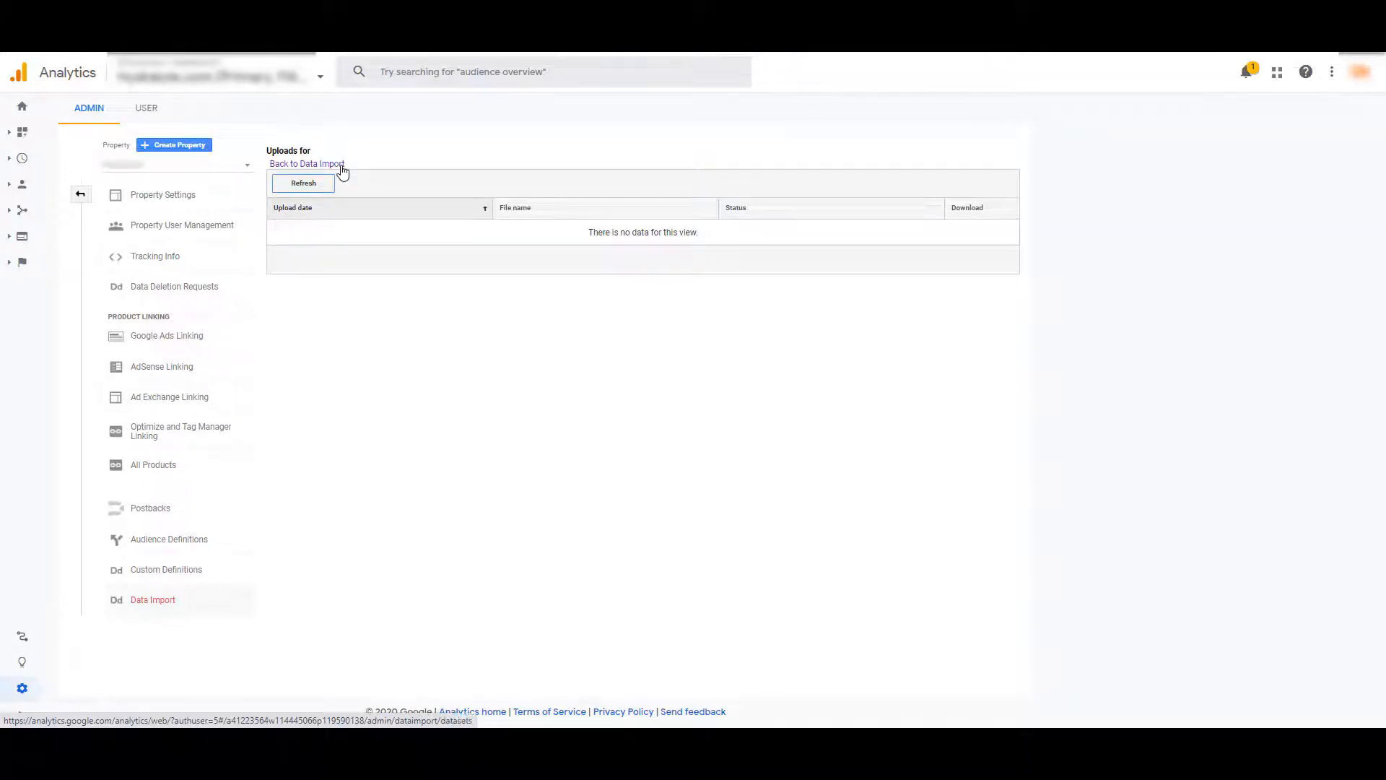
Upload the file FB Cost-Jan-1-2020-Mar-31-2020.csv to the Facebook Cost Data - Q1 2020 data set
left_click(343, 166)
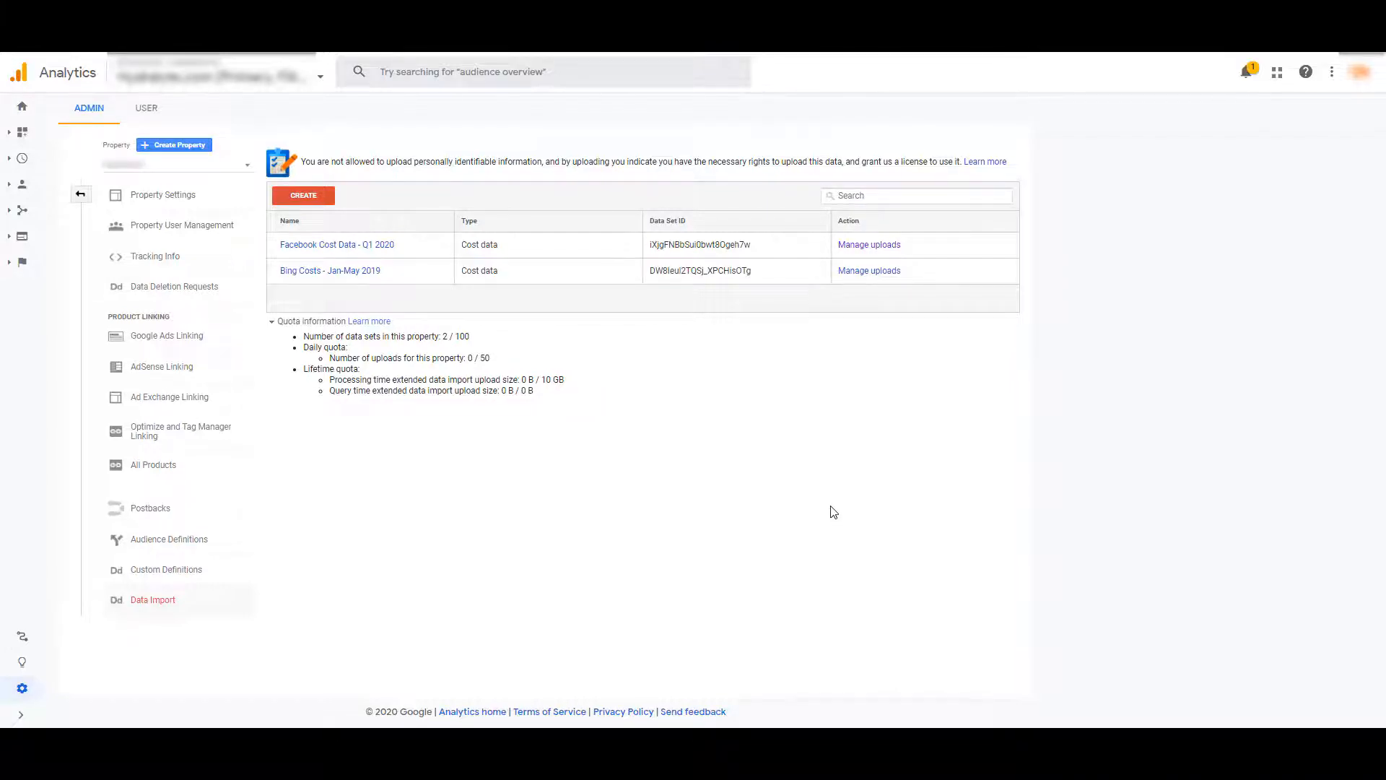
left_click(890, 244)
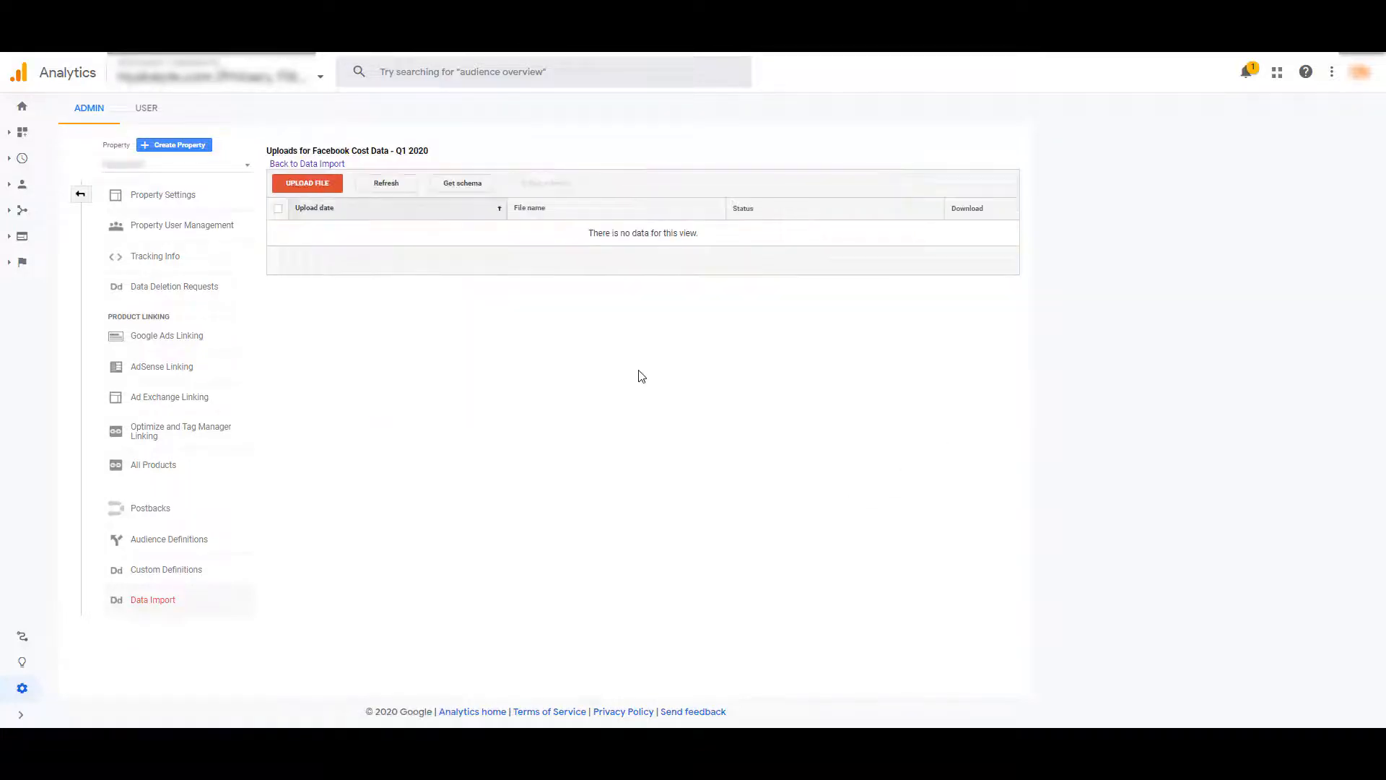
left_click(308, 184)
left_click(553, 262)
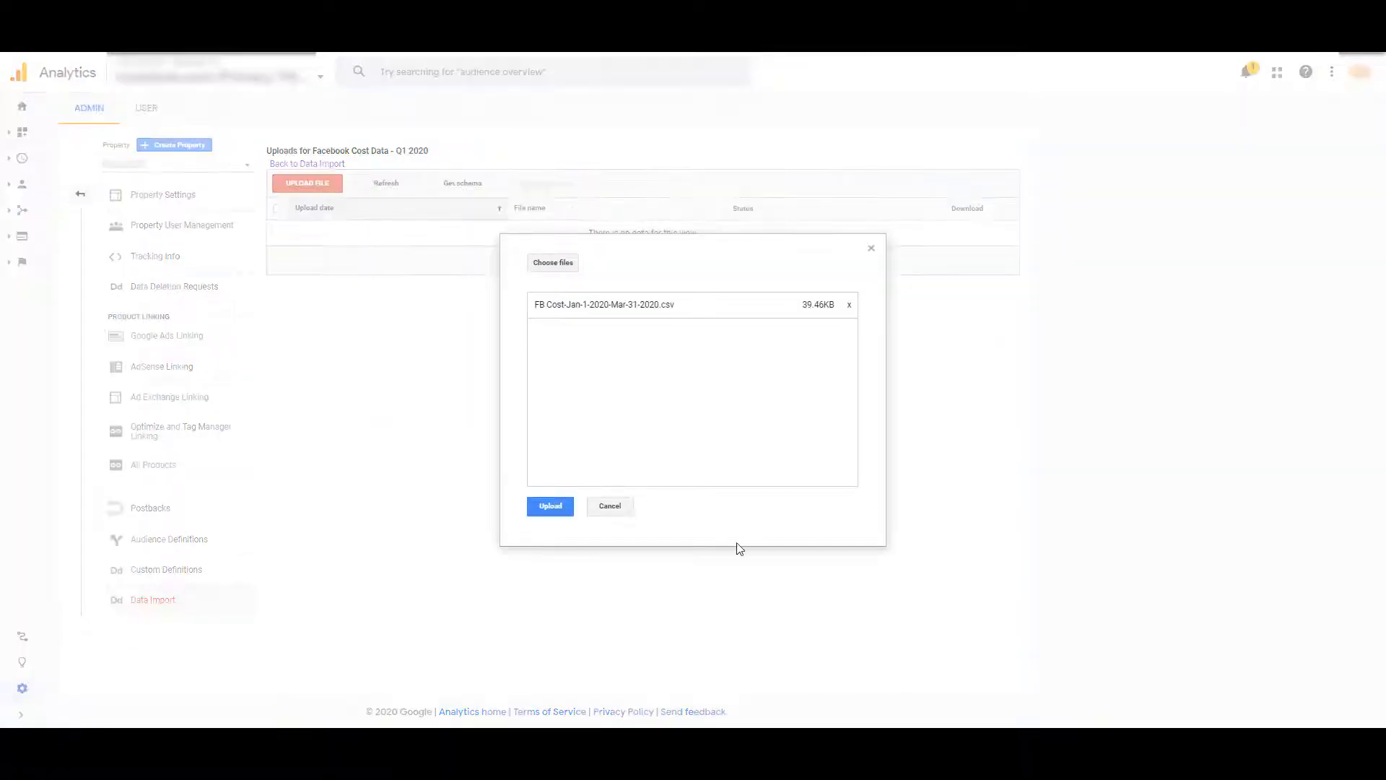
left_click(551, 507)
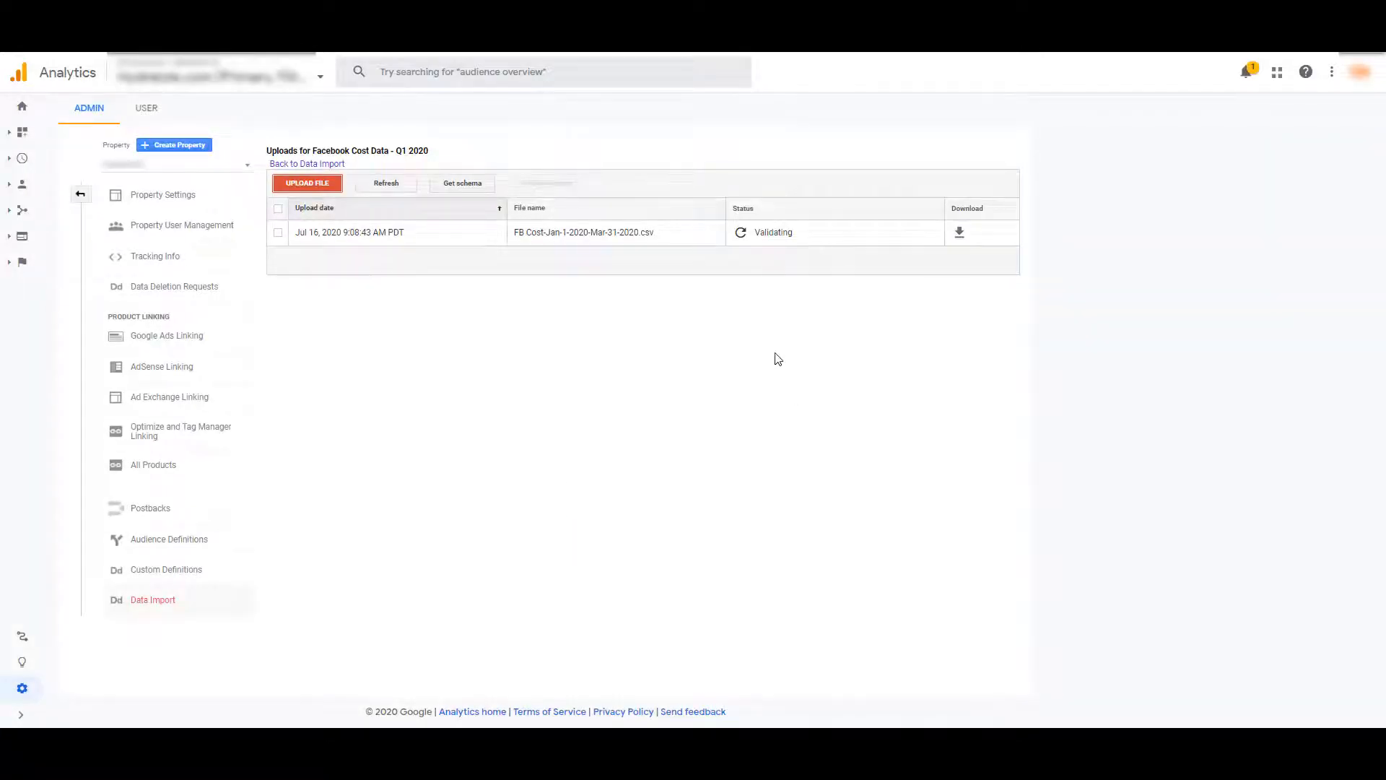
Refresh the status of the uploaded cost file and return to the list of data sets
left_click(406, 190)
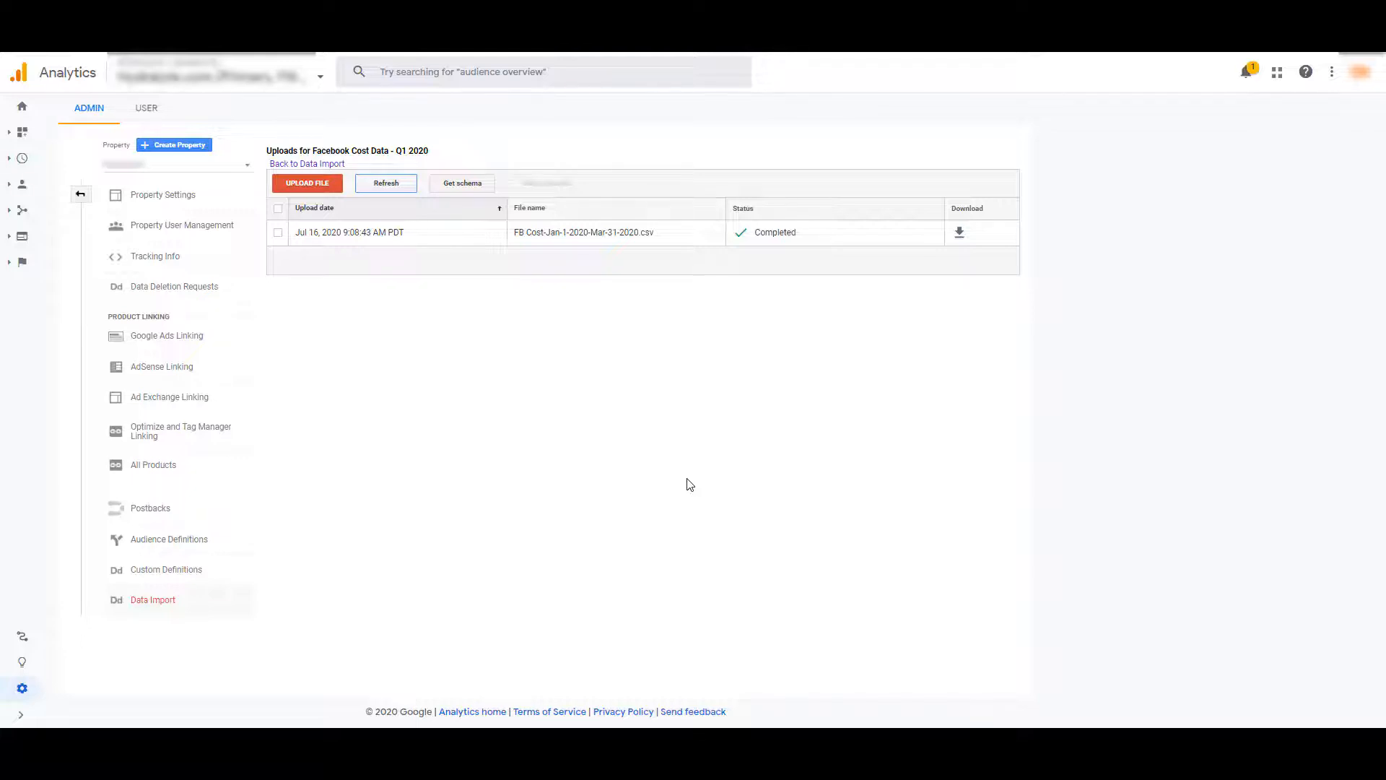
left_click(278, 233)
left_click(320, 165)
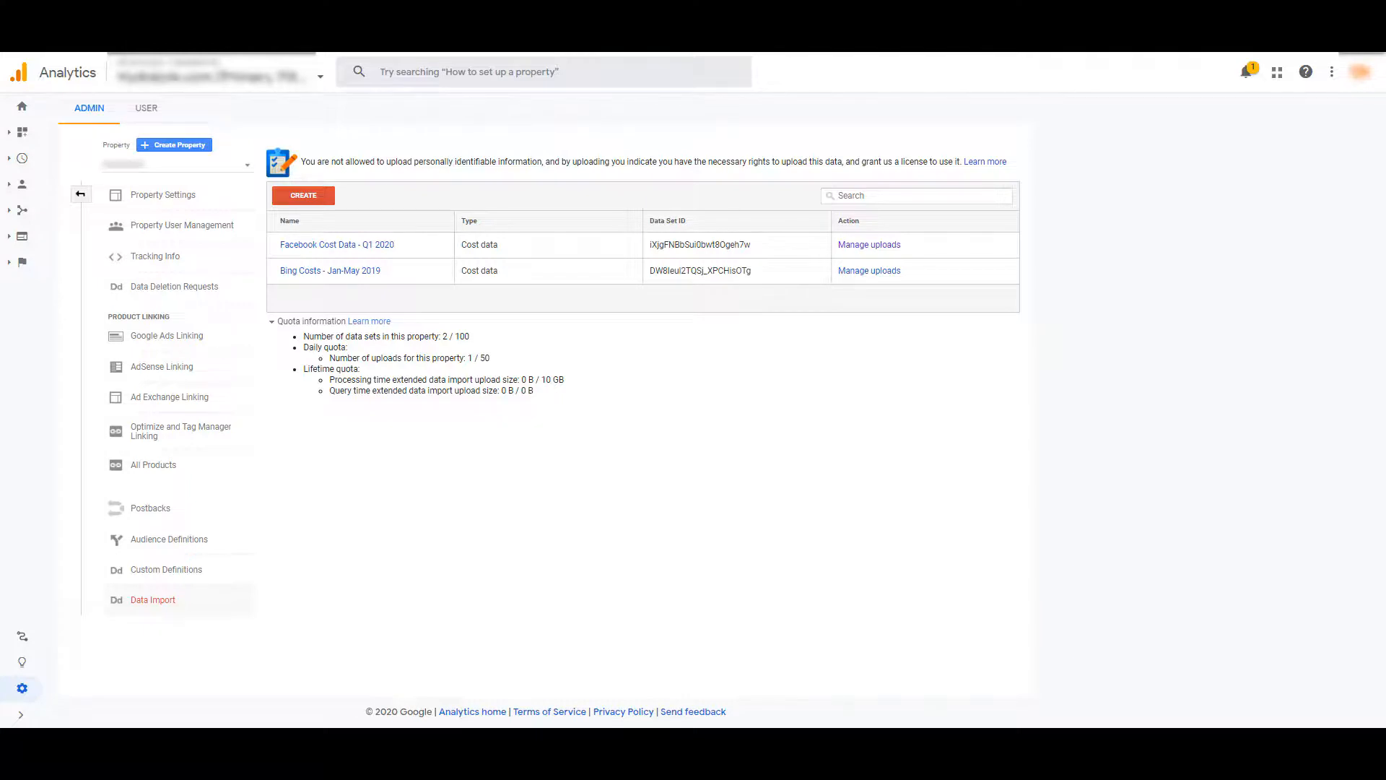
Open the Cost Analysis report under the Acquisition campaigns to examine the imported Facebook cost data
left_click(18, 217)
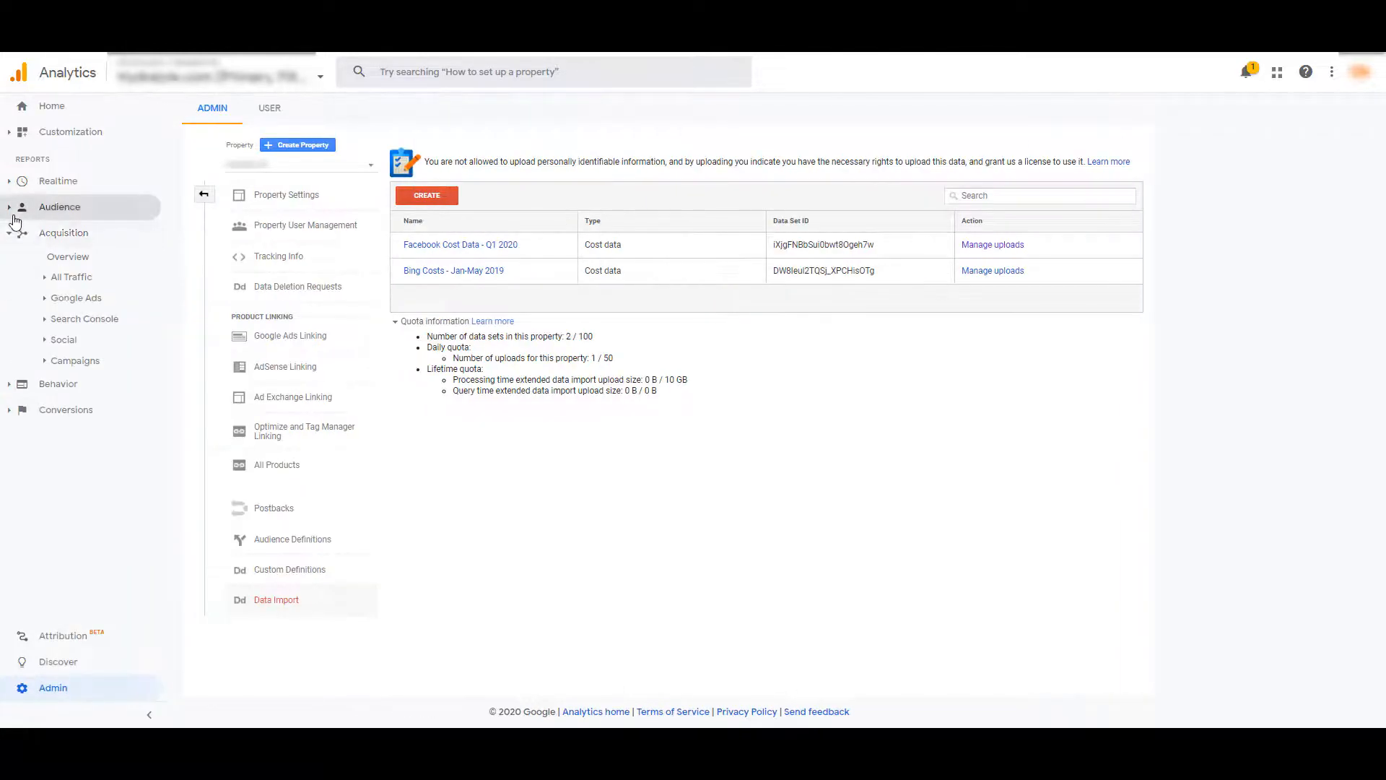
left_click(95, 362)
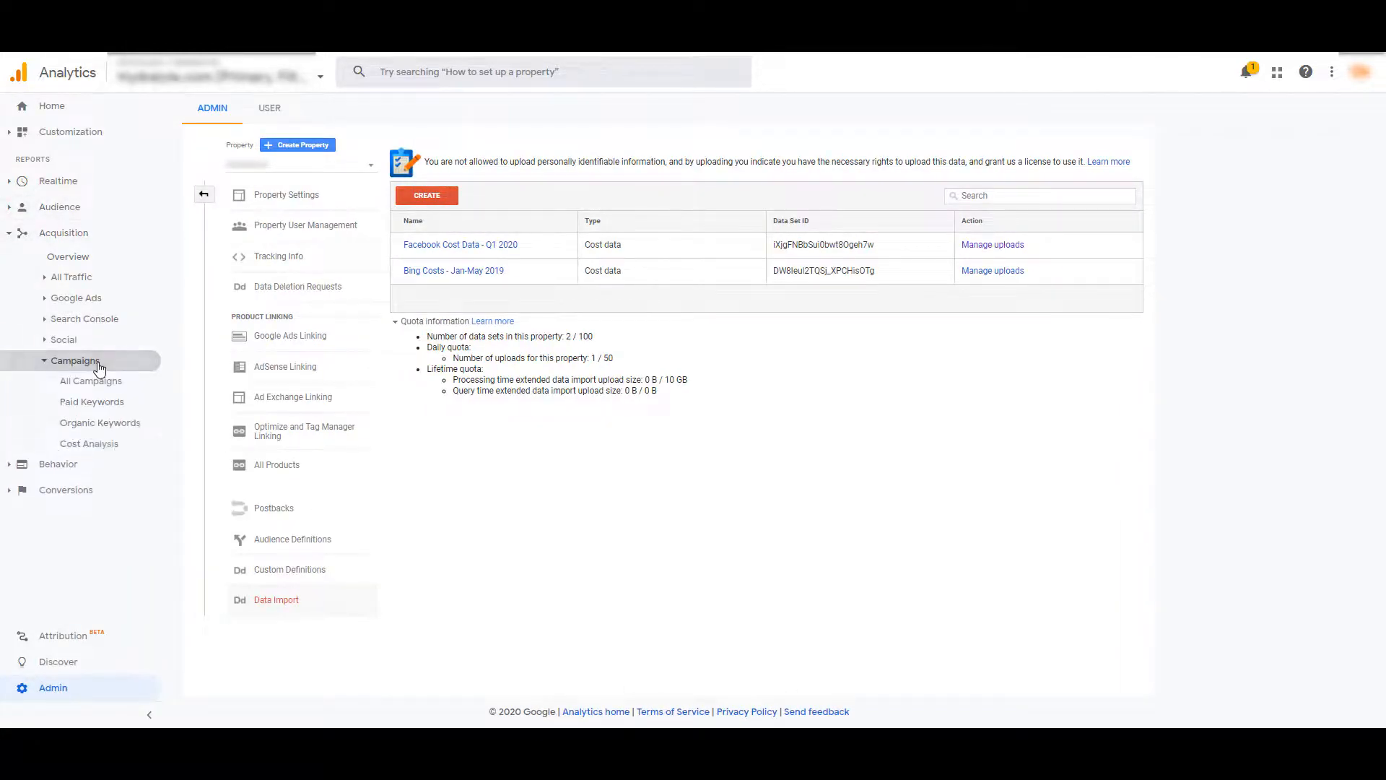
left_click(115, 446)
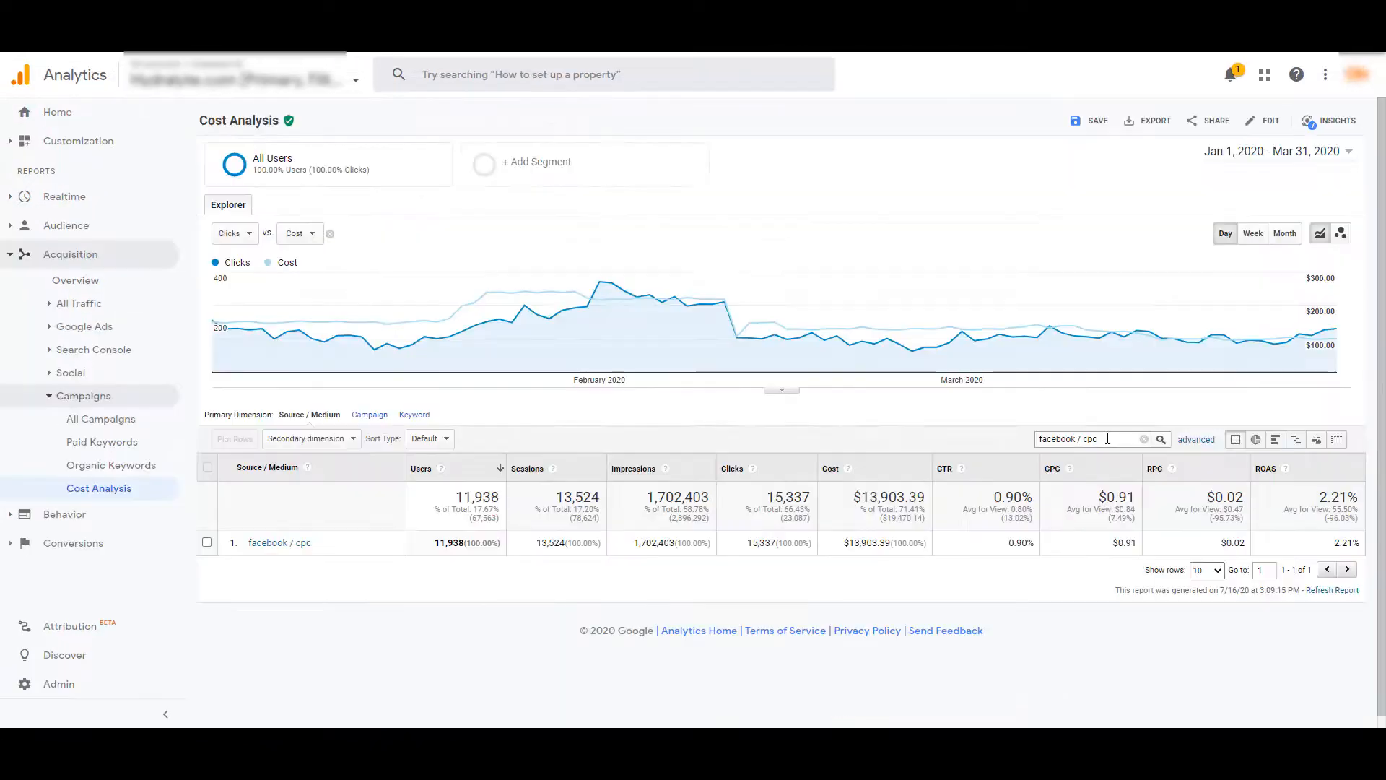